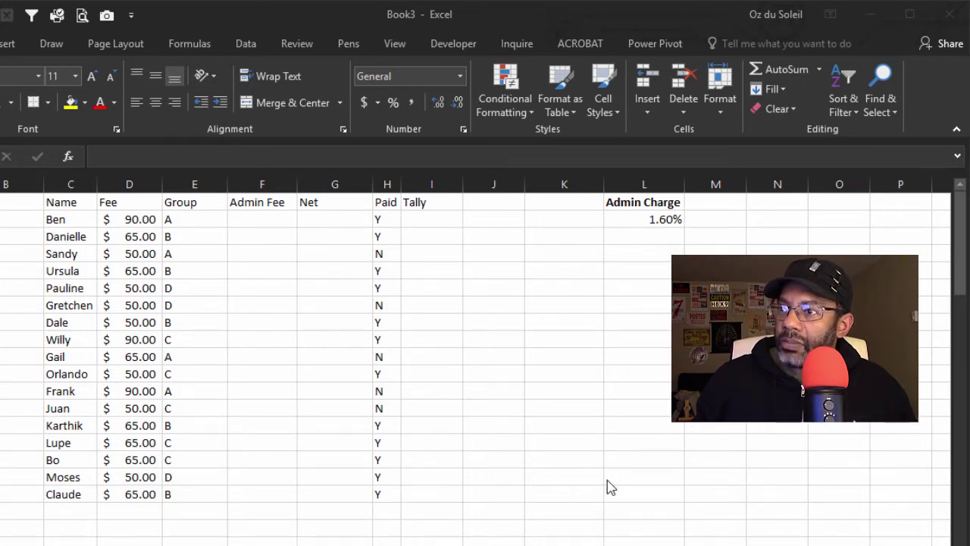
# - Enter =D2*L2 in F2 to compute the first admin fee
pyautogui.click(263, 220)
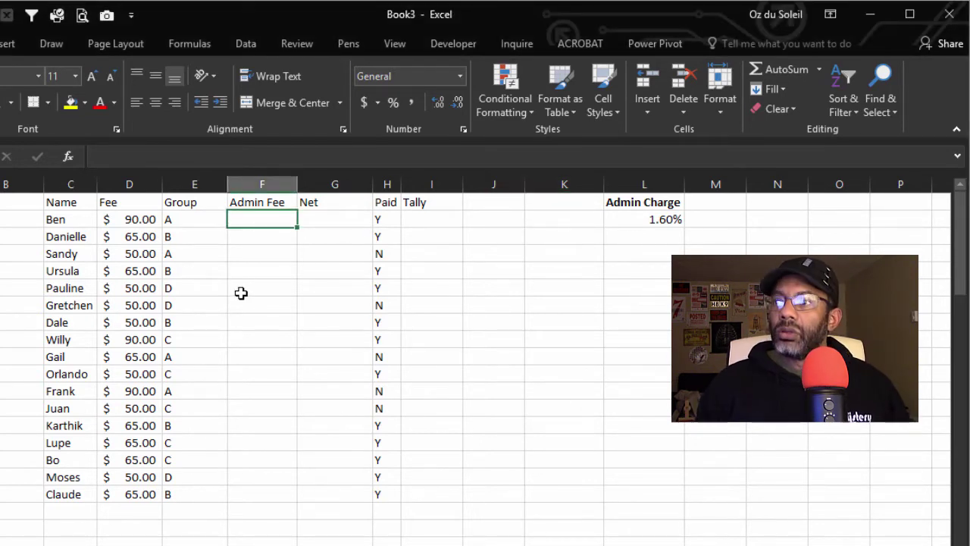
pyautogui.write('=')
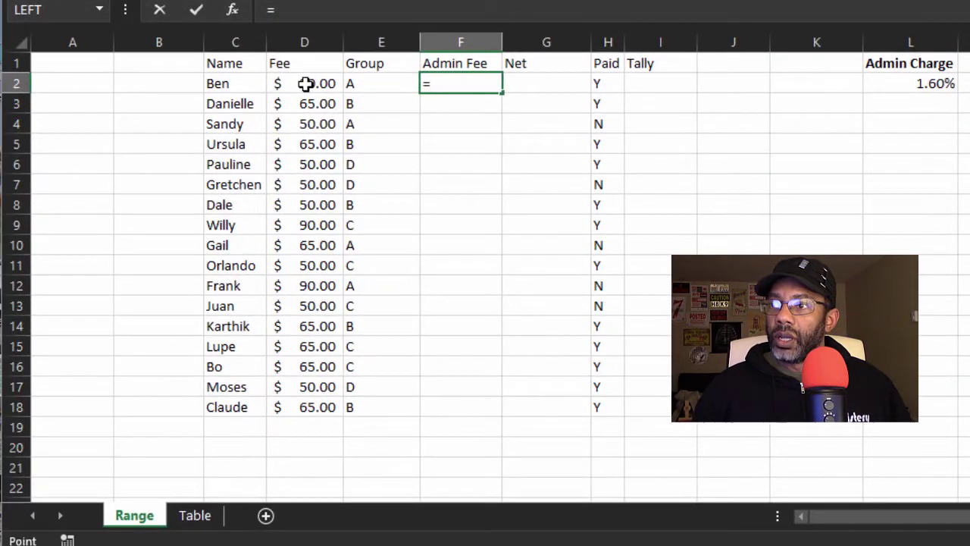
pyautogui.click(306, 84)
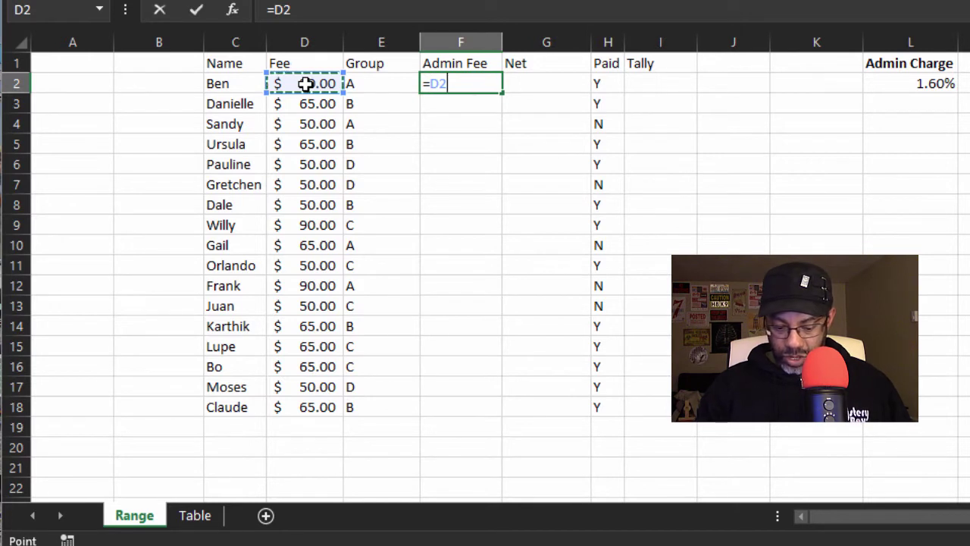
pyautogui.write('*')
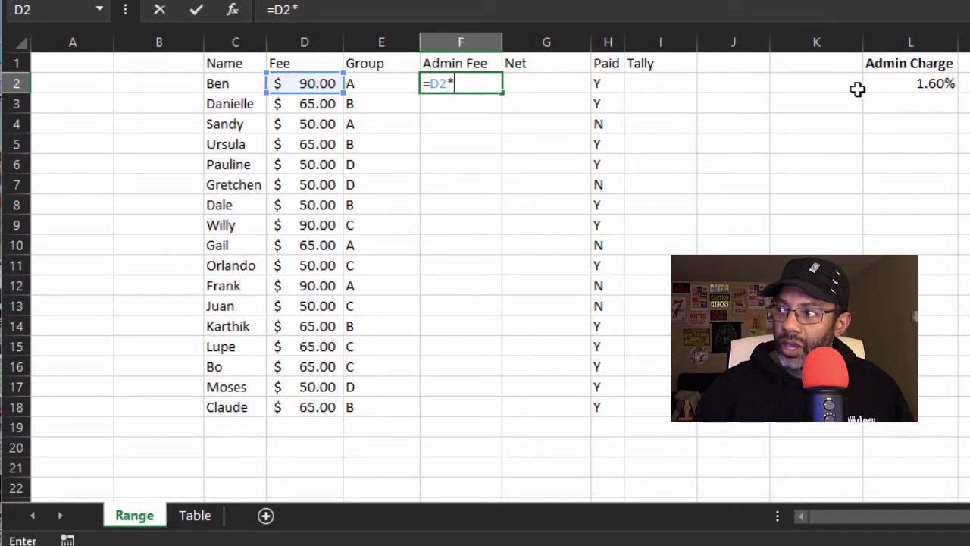
pyautogui.click(888, 82)
pyautogui.hotkey('ctrl', 'Return')
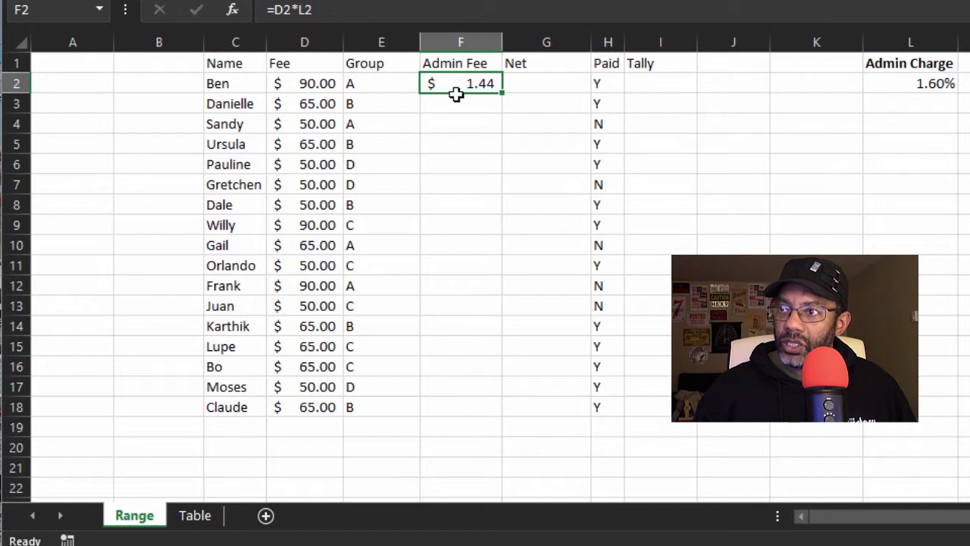
# - Lock the admin charge reference so F2 reads =D2*$L$2
pyautogui.click(305, 10)
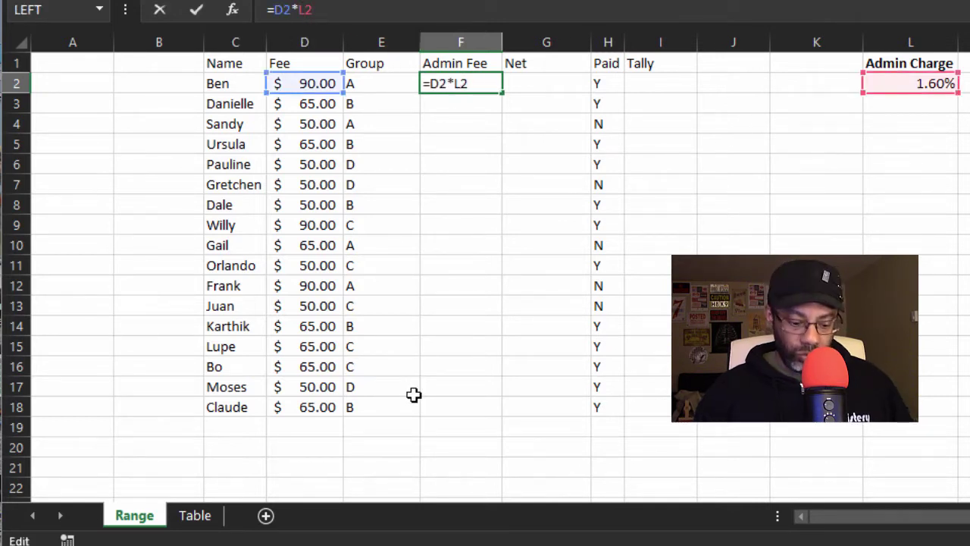
pyautogui.press('F4')
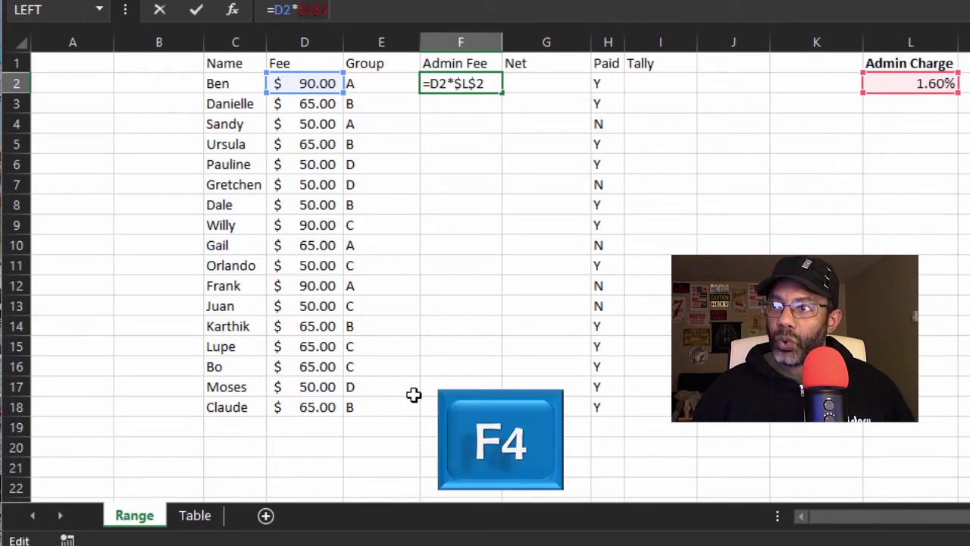
pyautogui.press('Return')
pyautogui.click(465, 84)
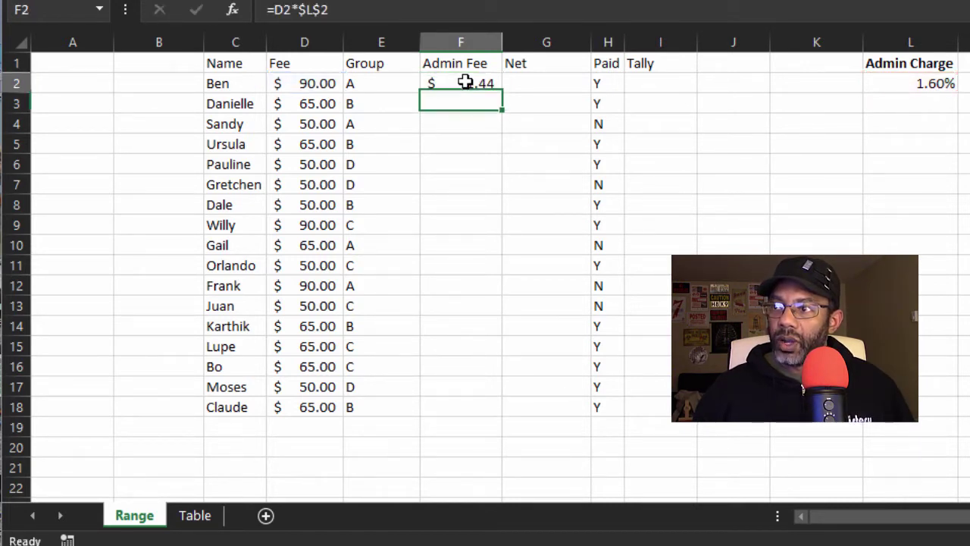
# - Fill Admin Fee down to row 18, then enter =D2-F2 in G2 and fill Net through G18
pyautogui.moveTo(500, 96); pyautogui.dragTo(500, 92)
pyautogui.doubleClick(501, 92)
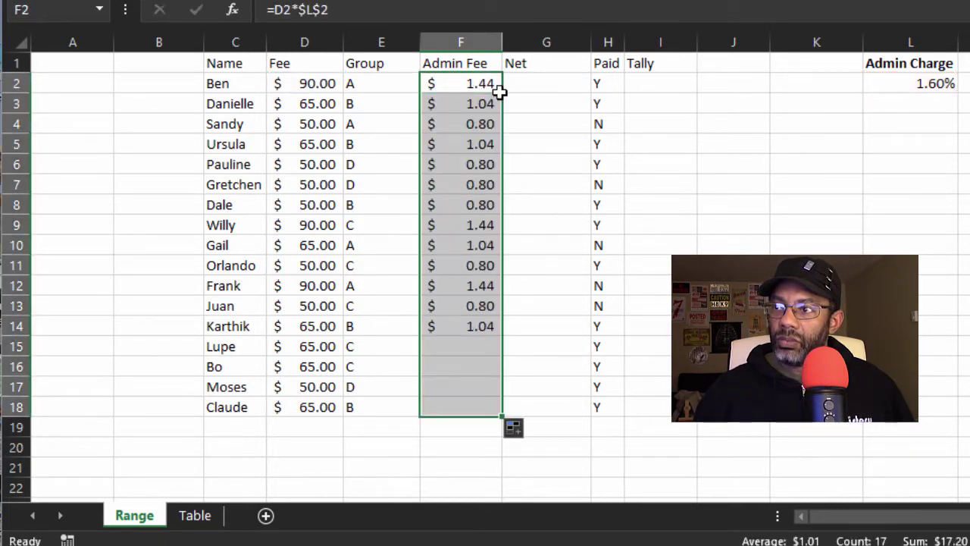
pyautogui.click(527, 84)
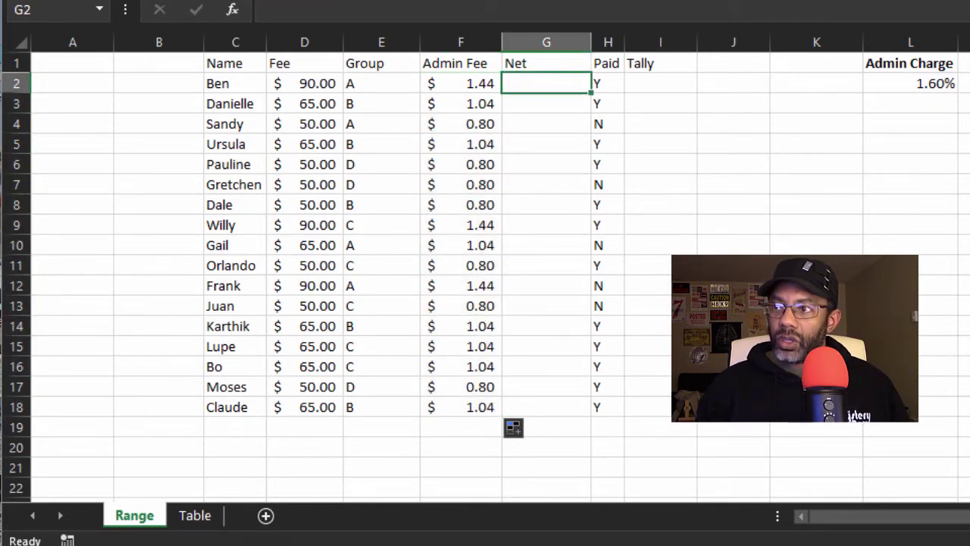
pyautogui.write('=')
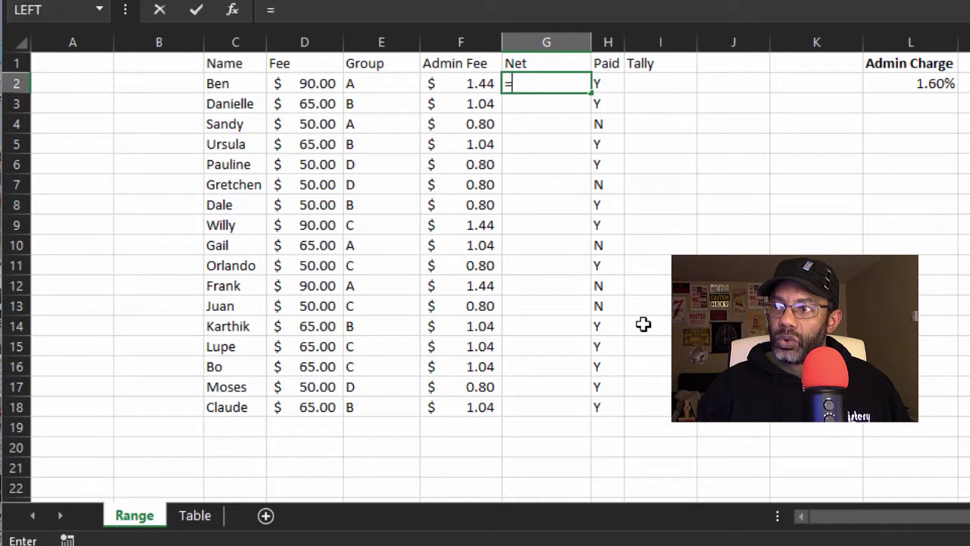
pyautogui.click(312, 83)
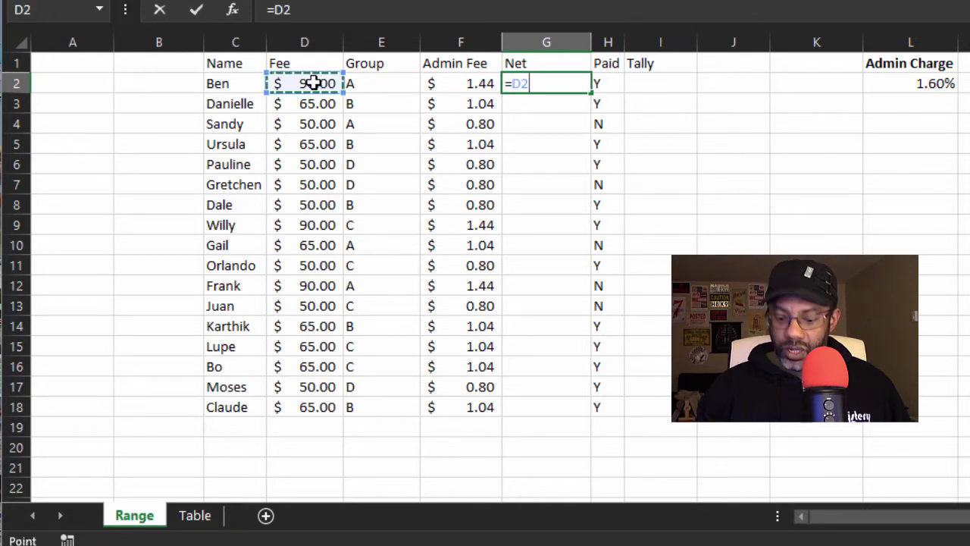
pyautogui.write('-')
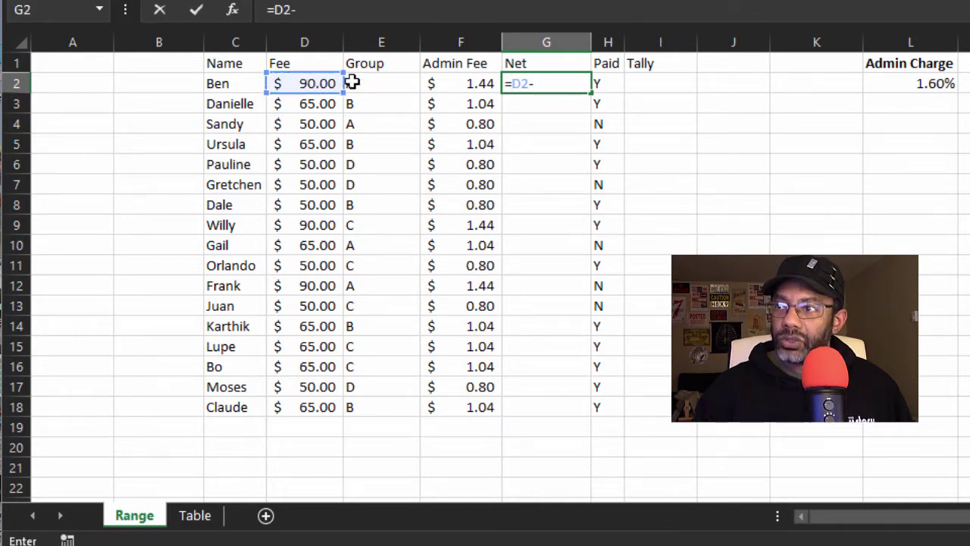
pyautogui.click(449, 85)
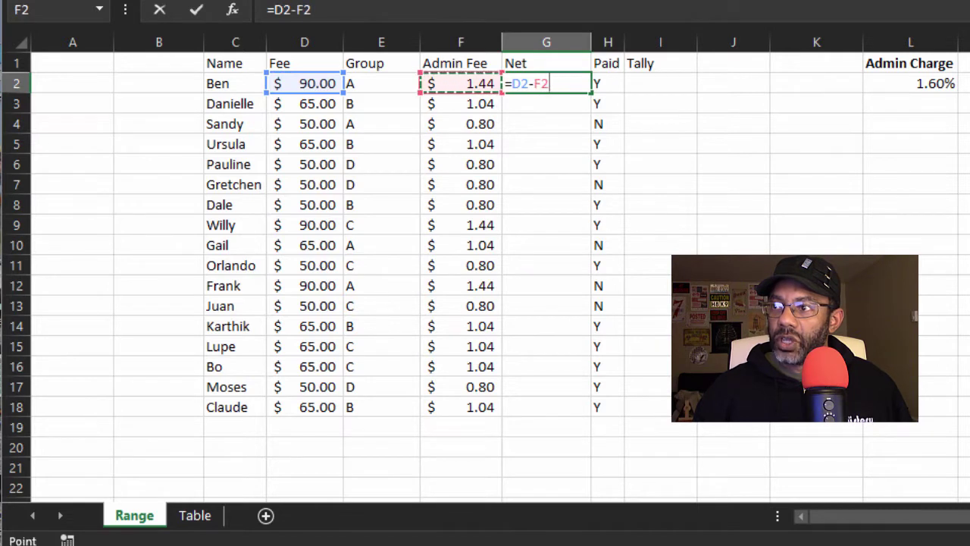
pyautogui.press('Return')
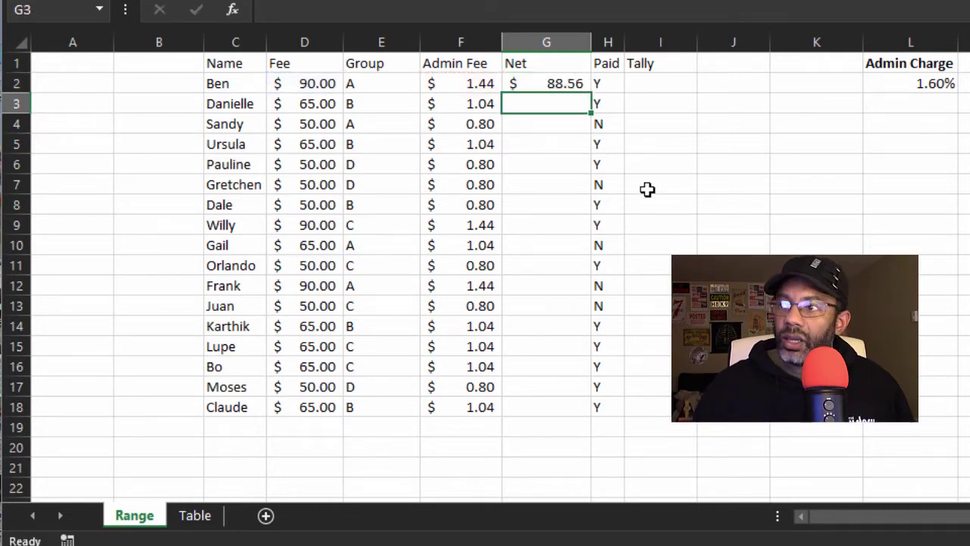
pyautogui.click(569, 85)
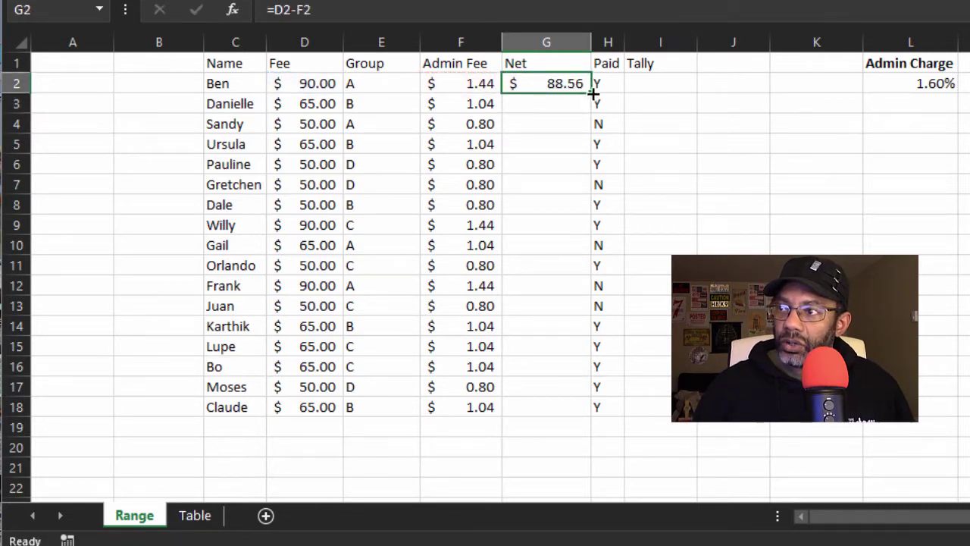
pyautogui.doubleClick(594, 92)
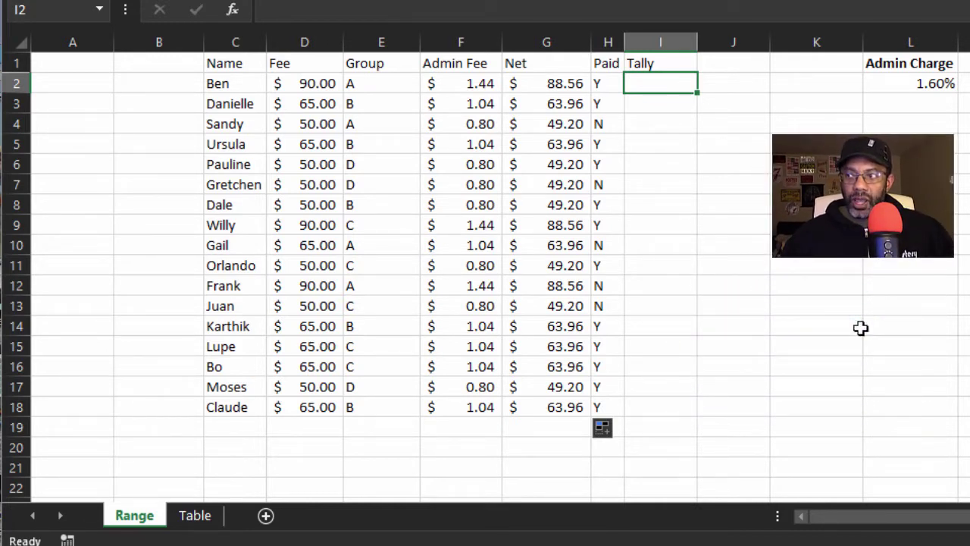
# - Enter =IF(H2="Y",G2,"") in I2 for the Tally
pyautogui.write('=')
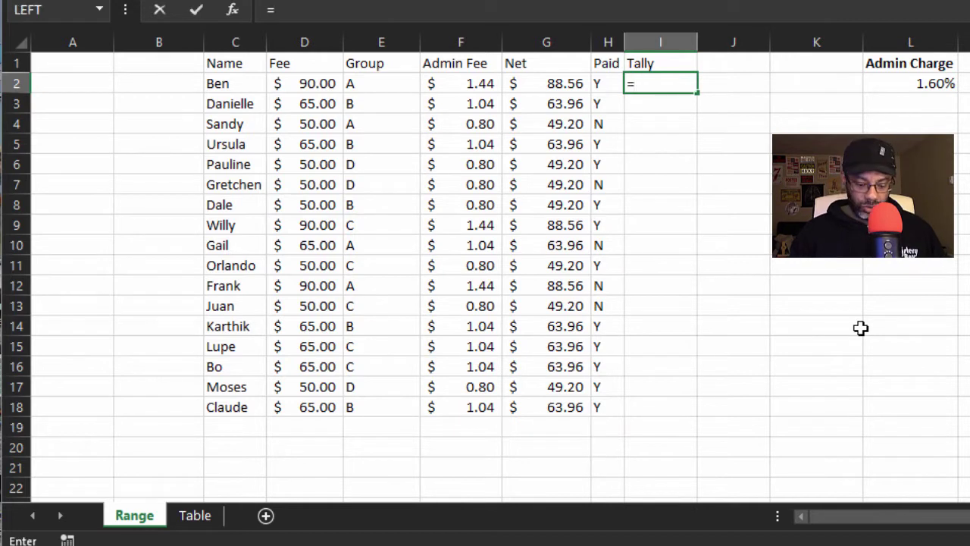
pyautogui.write('if(')
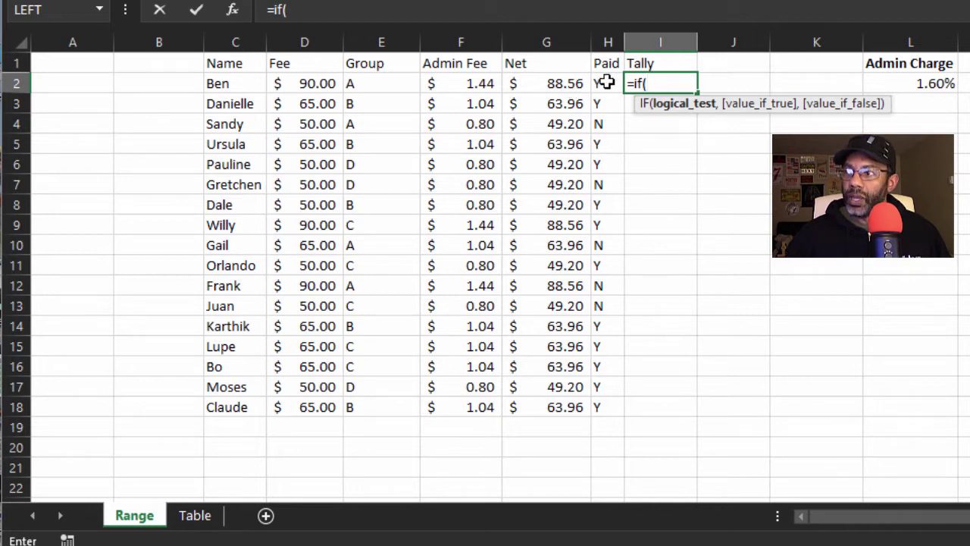
pyautogui.click(607, 83)
pyautogui.write('="Y')
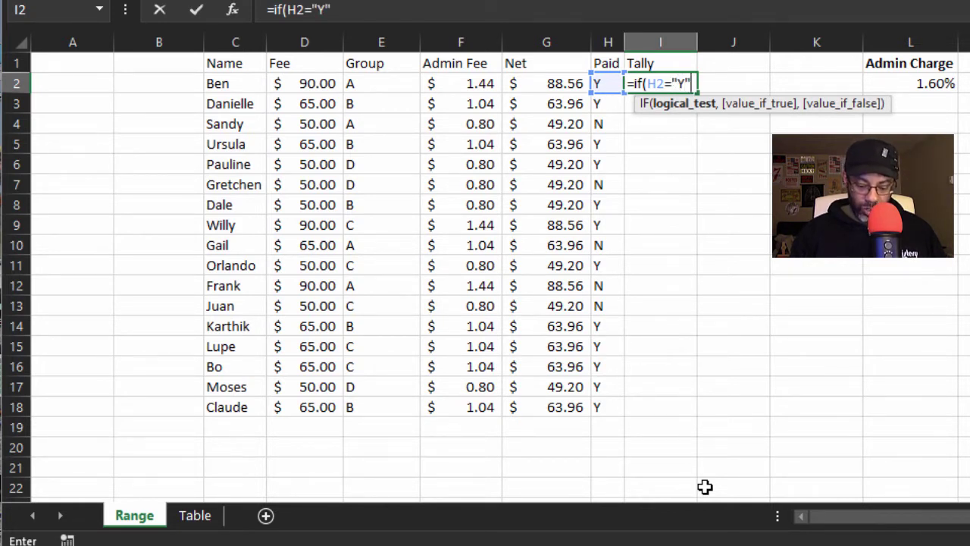
pyautogui.write('",')
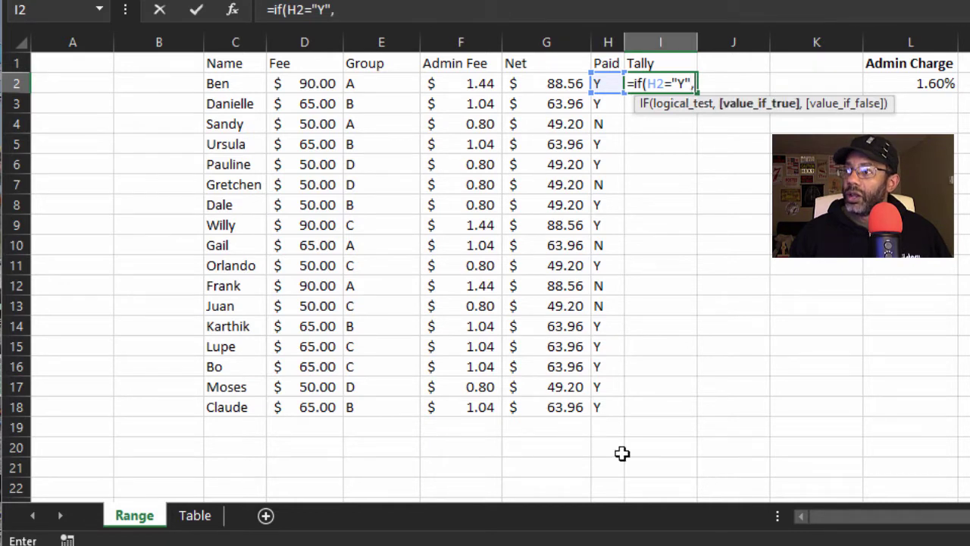
pyautogui.click(537, 84)
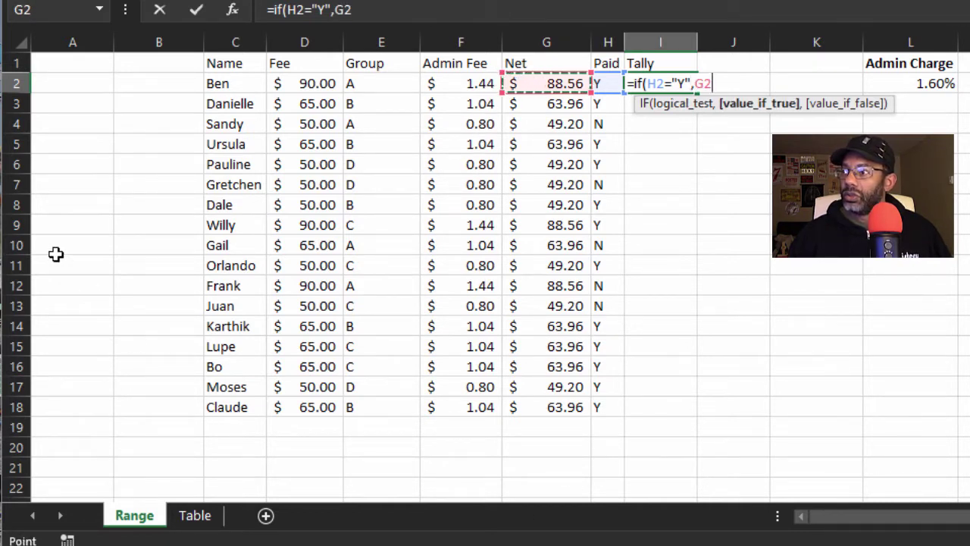
pyautogui.write(',')
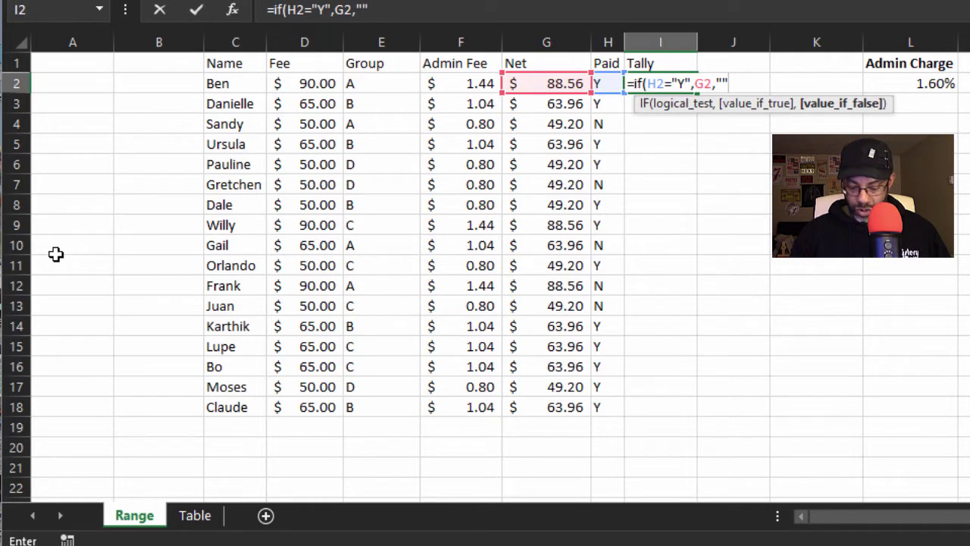
pyautogui.press('Return')
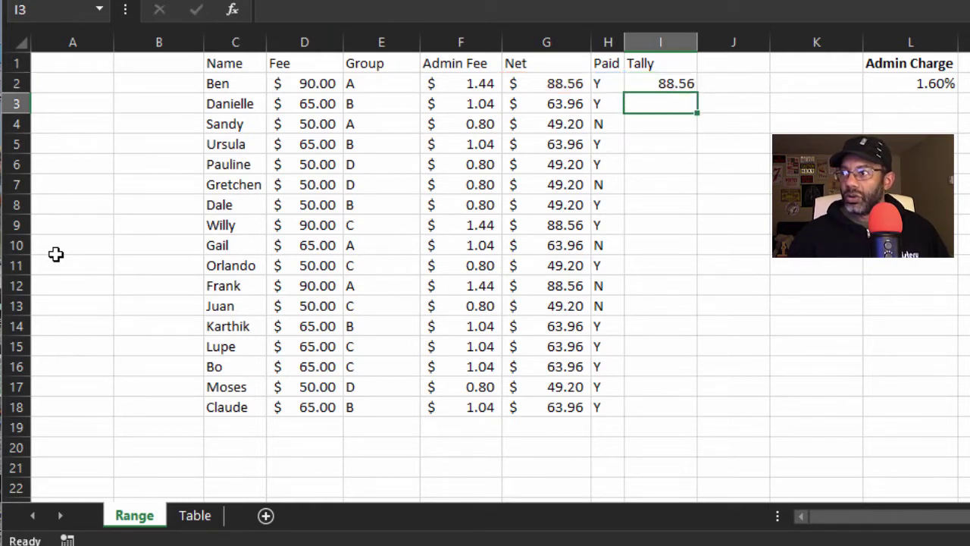
# - Fill the Tally formula down to I18 and give it Accounting number format
pyautogui.click(645, 83)
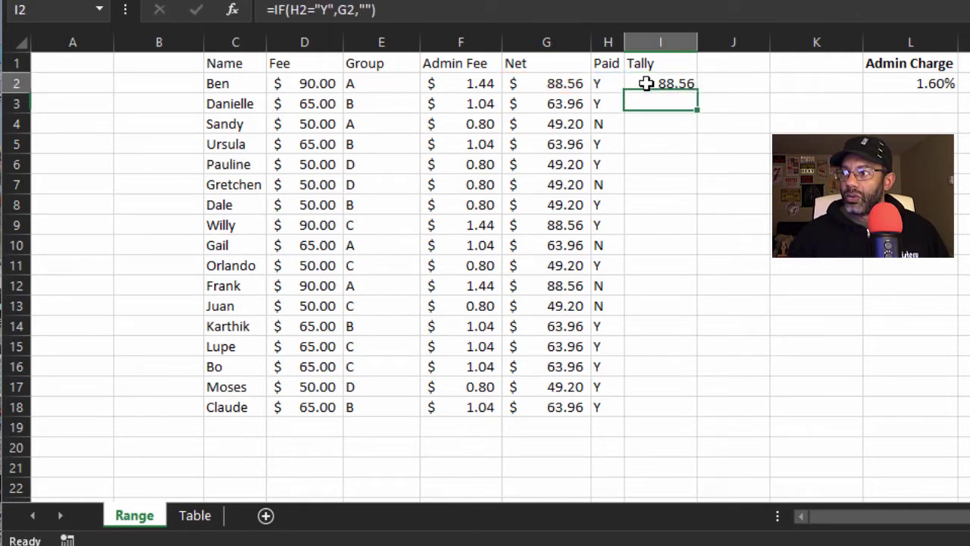
pyautogui.doubleClick(695, 91)
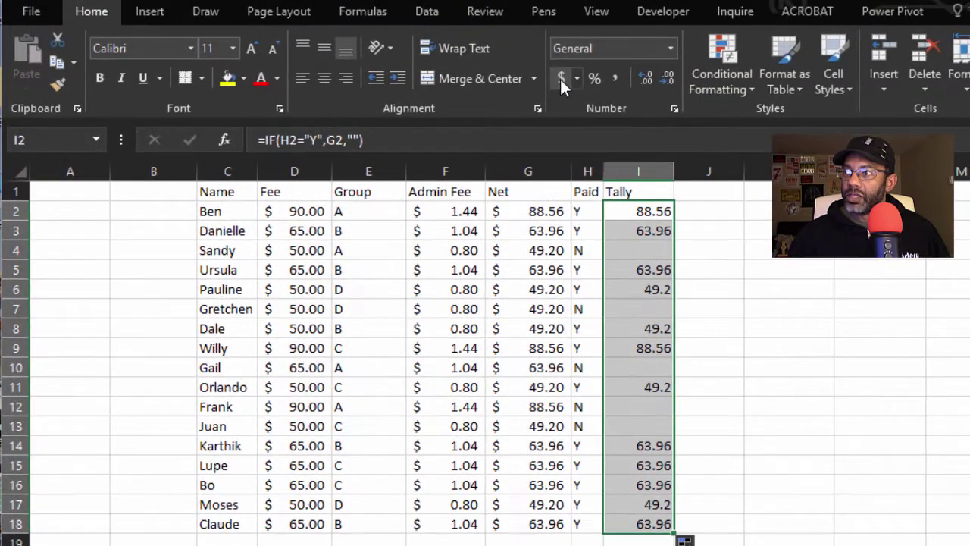
pyautogui.click(565, 47)
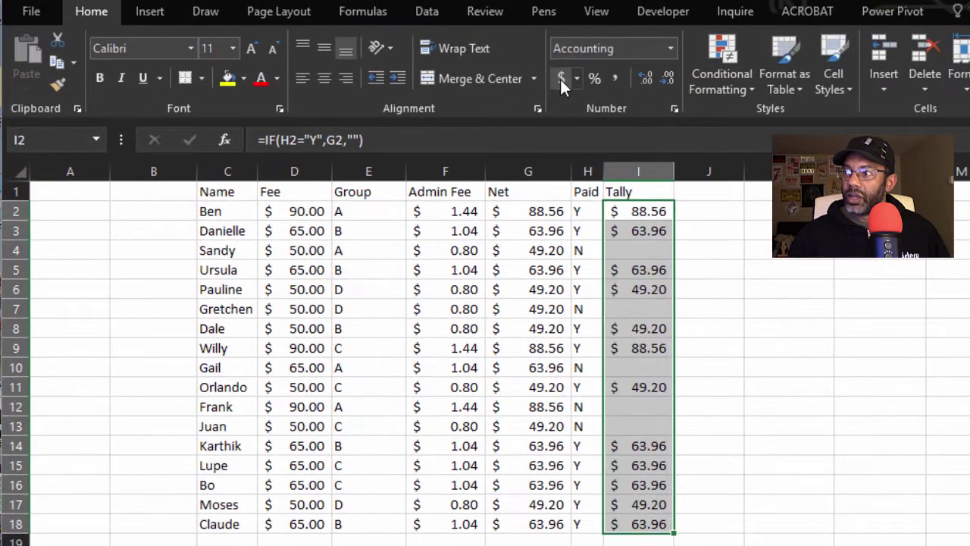
pyautogui.click(643, 376)
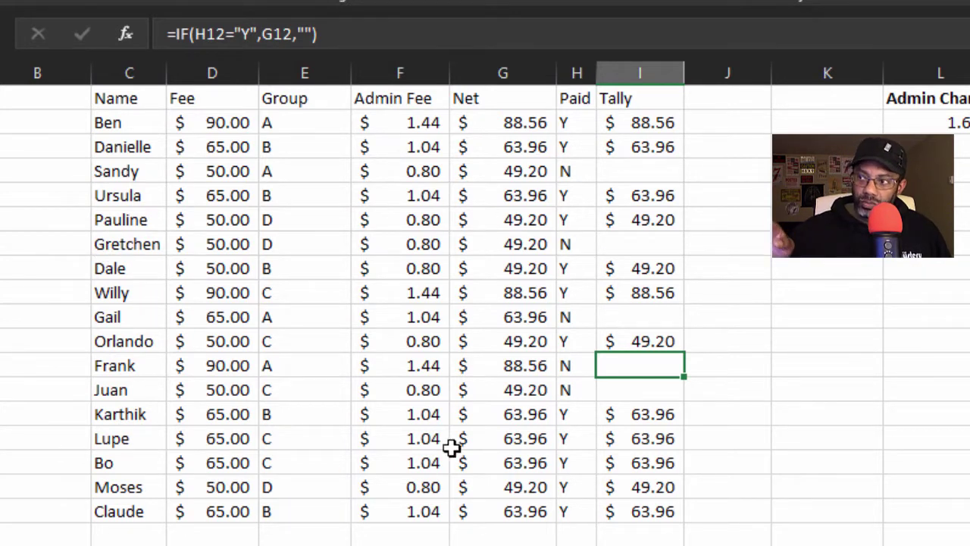
# - Move the eight new entries in columns C:H up to start at row 19
pyautogui.scroll(-5, 451, 475)
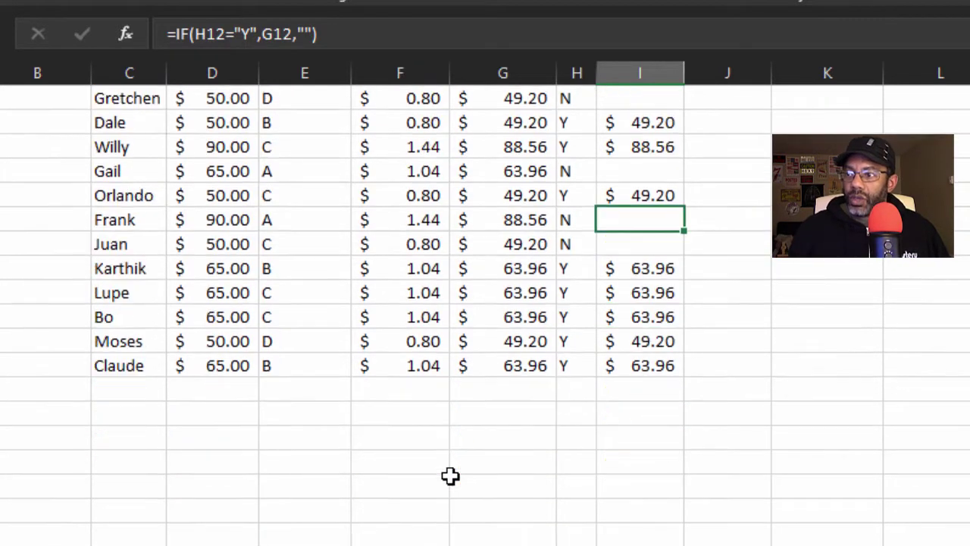
pyautogui.moveTo(130, 365); pyautogui.dragTo(567, 536)
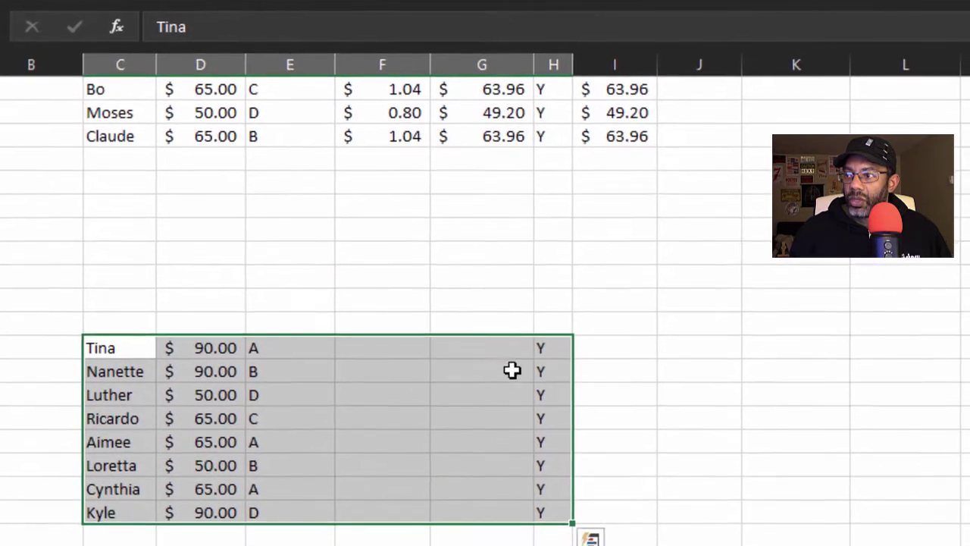
pyautogui.moveTo(496, 327); pyautogui.dragTo(514, 160)
pyautogui.scroll(3, 591, 392)
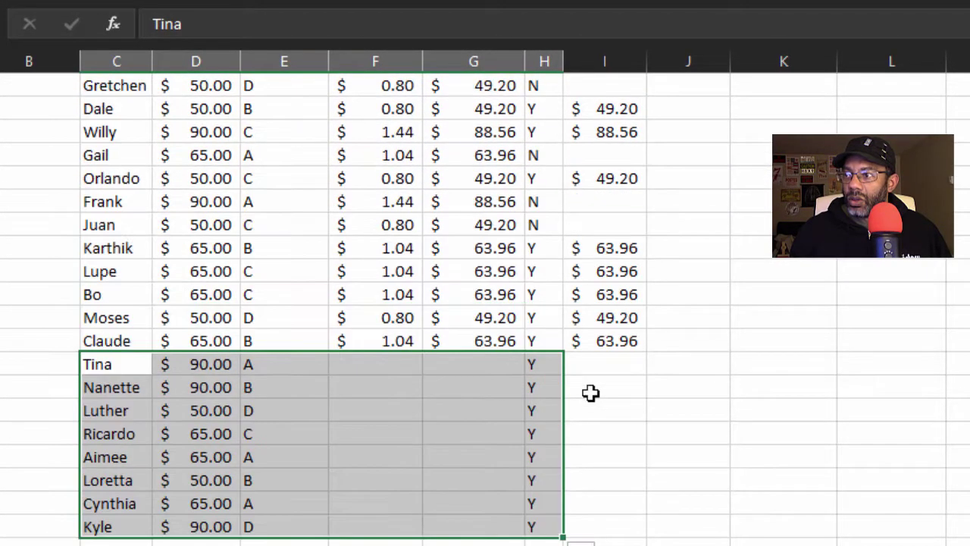
pyautogui.click(673, 424)
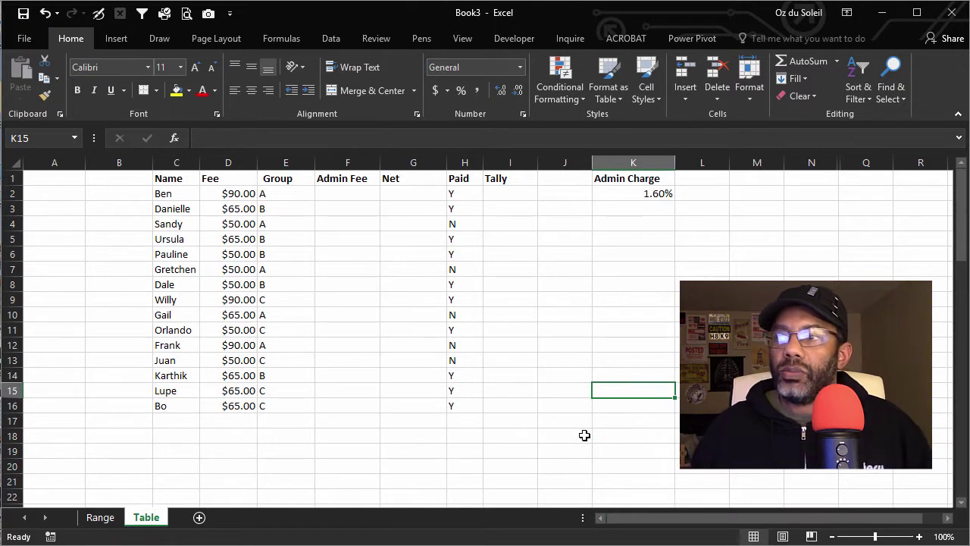
# - Format the fee list C1:I16 as a light-blue table with headers, Table3
pyautogui.click(285, 254)
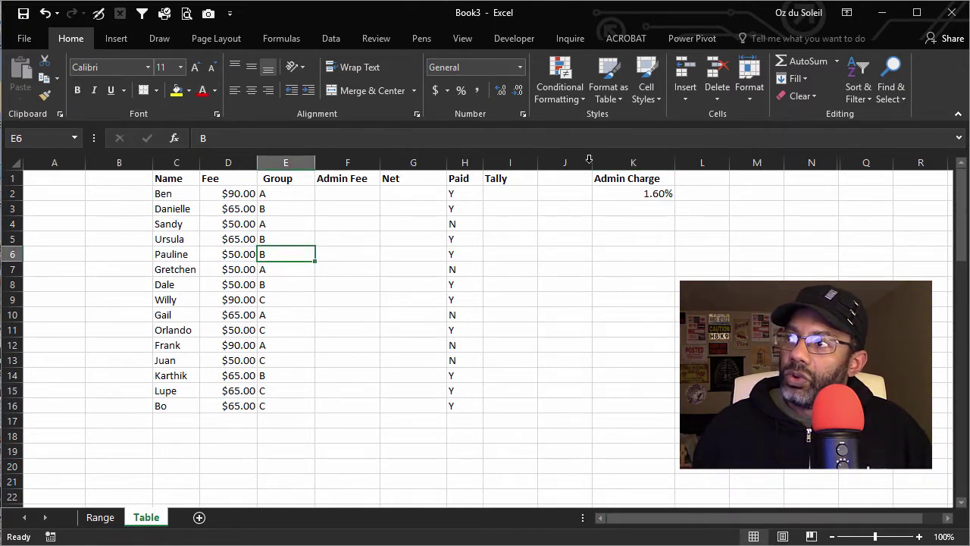
pyautogui.click(610, 95)
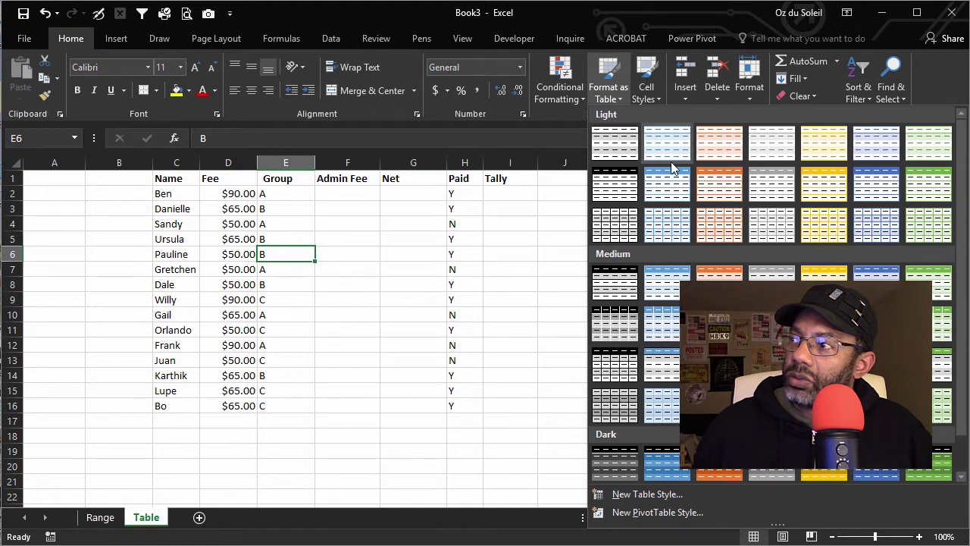
pyautogui.click(672, 188)
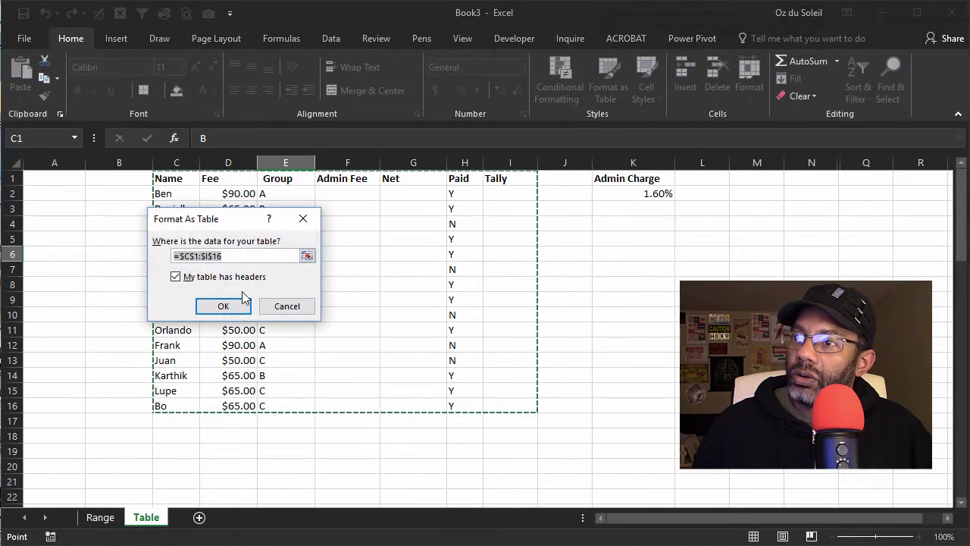
pyautogui.click(222, 305)
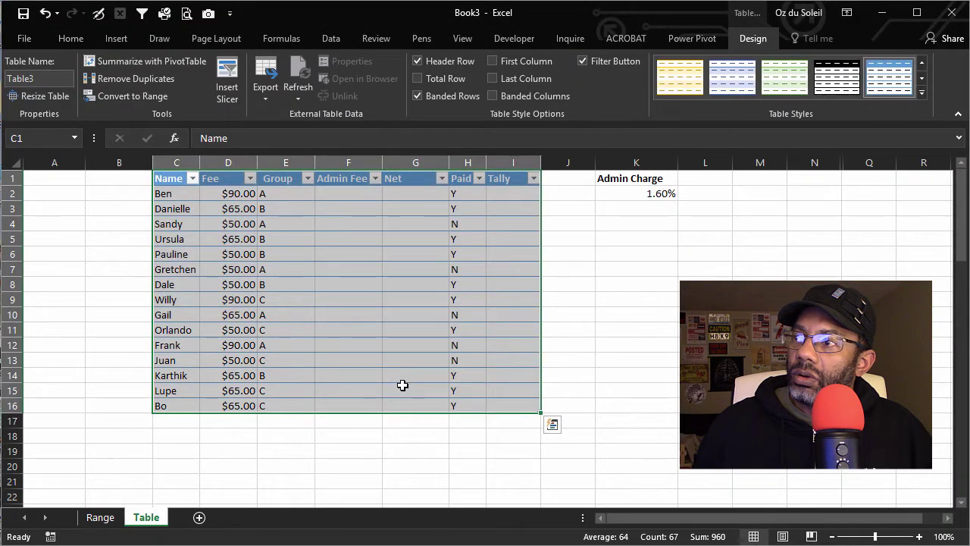
pyautogui.click(626, 190)
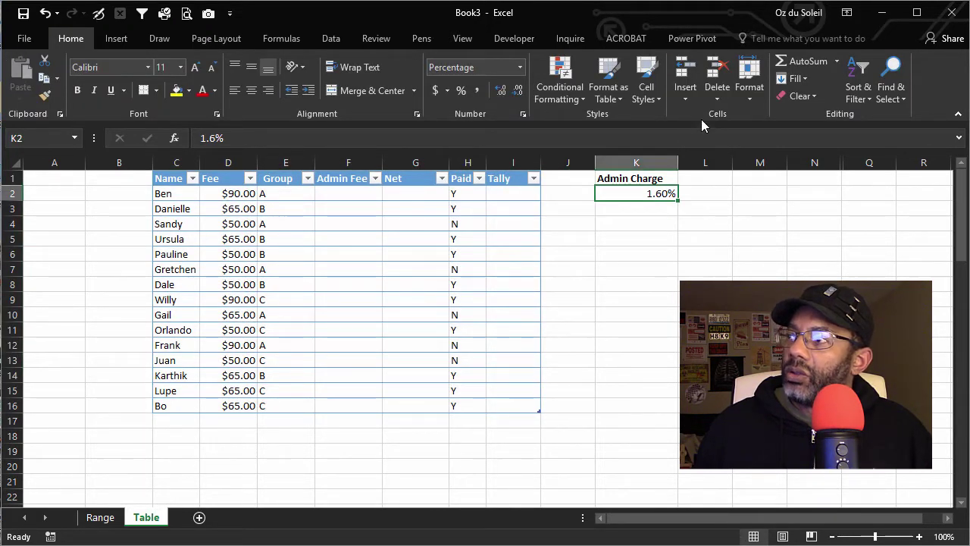
# - Make the Admin Charge heading and 1.60% rate into their own table, Table4
pyautogui.click(607, 94)
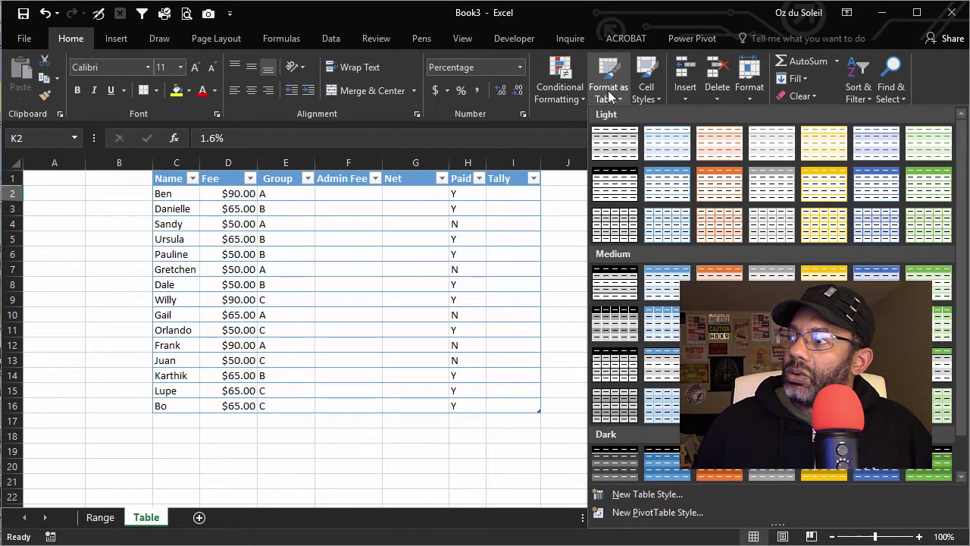
pyautogui.click(773, 195)
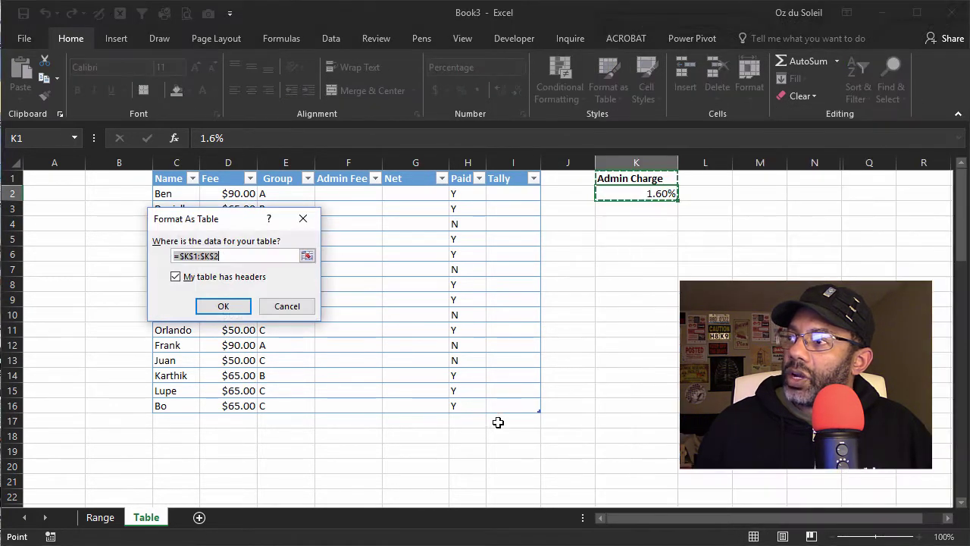
pyautogui.click(223, 305)
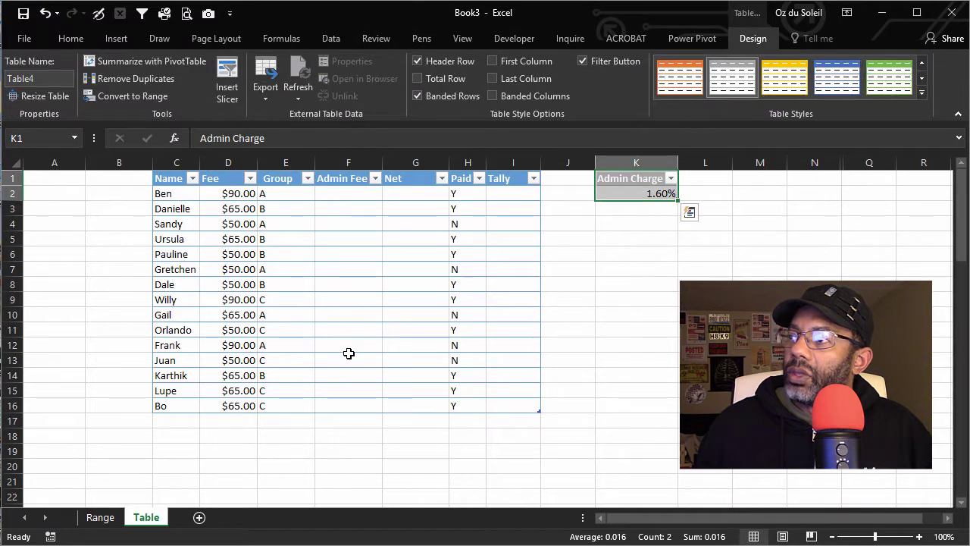
# - Hide the sheet gridlines and select Ben's Admin Fee cell F2
pyautogui.click(347, 352)
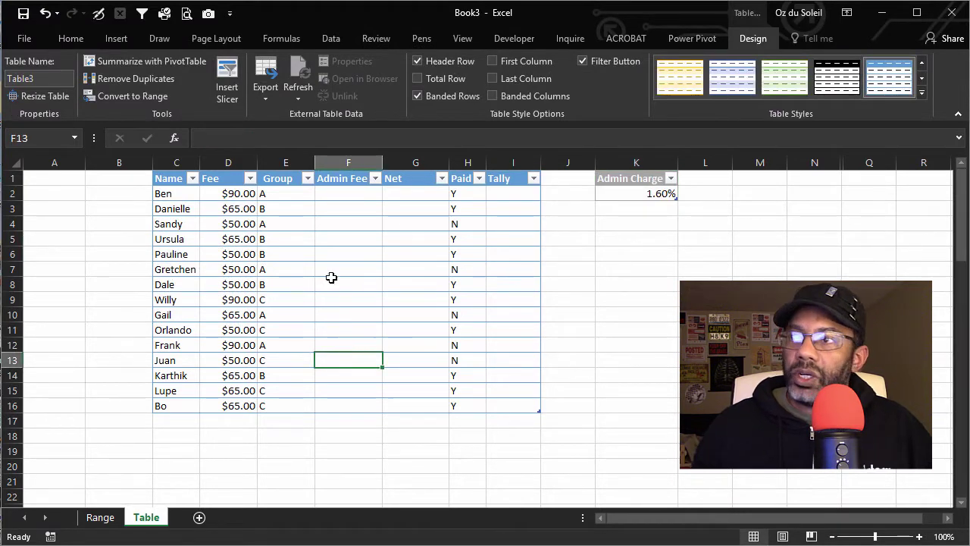
pyautogui.click(462, 39)
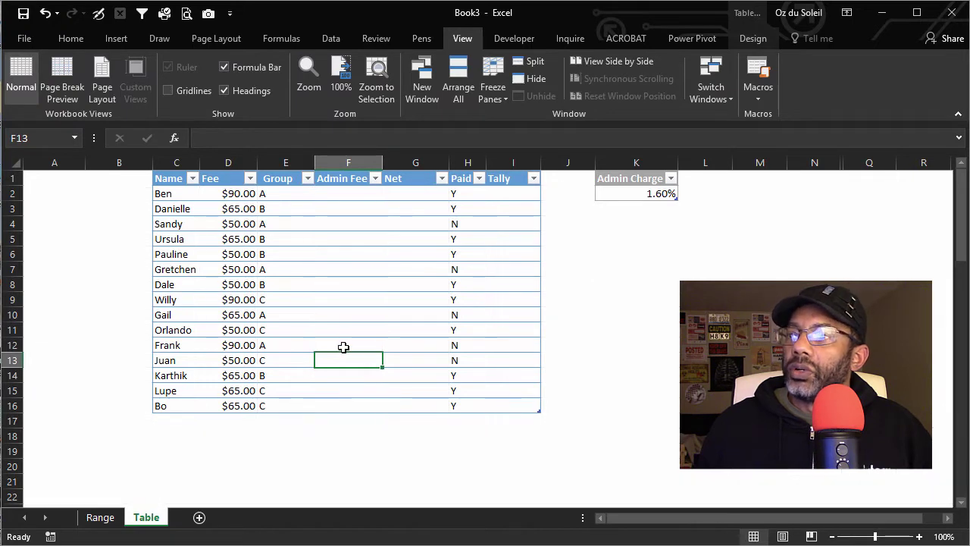
pyautogui.press('Up')
pyautogui.click(348, 194)
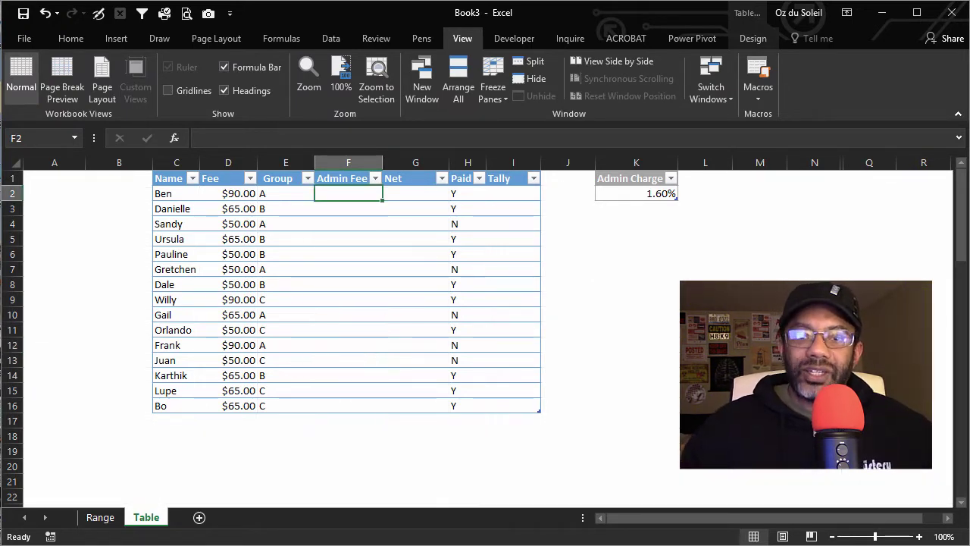
pyautogui.write('=')
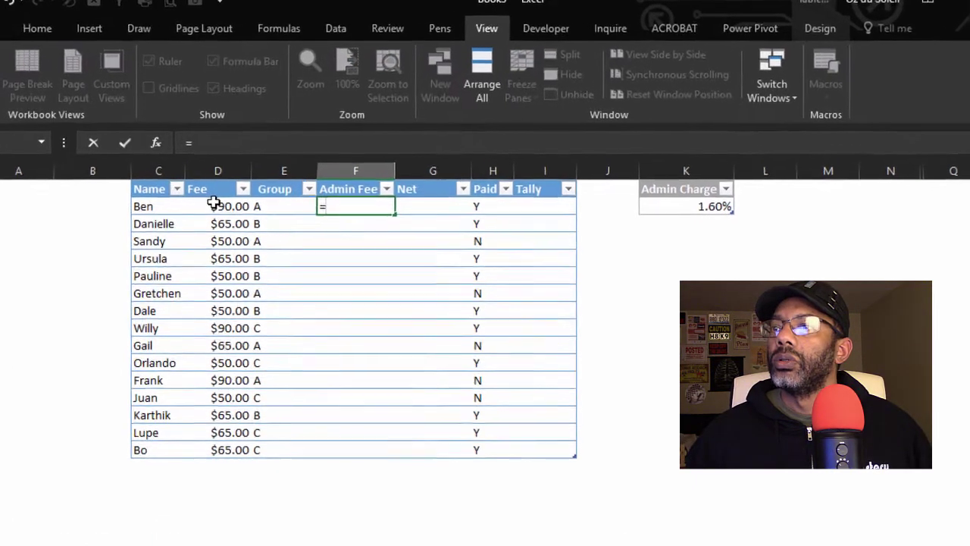
pyautogui.click(206, 215)
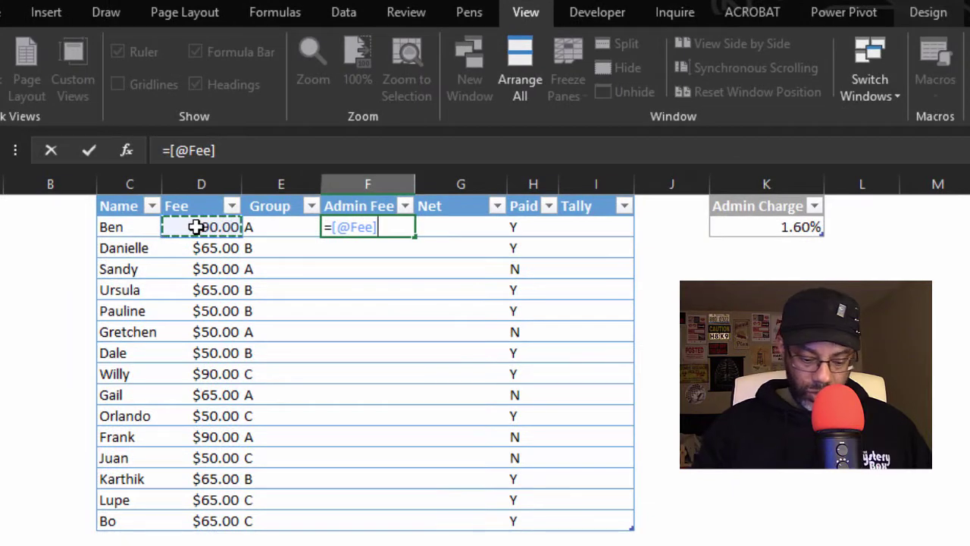
pyautogui.write('*')
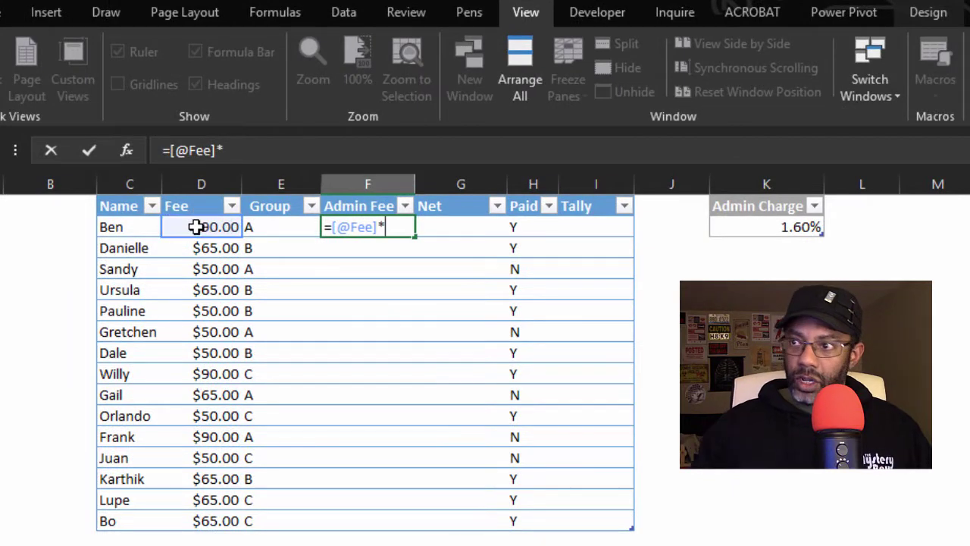
pyautogui.click(760, 226)
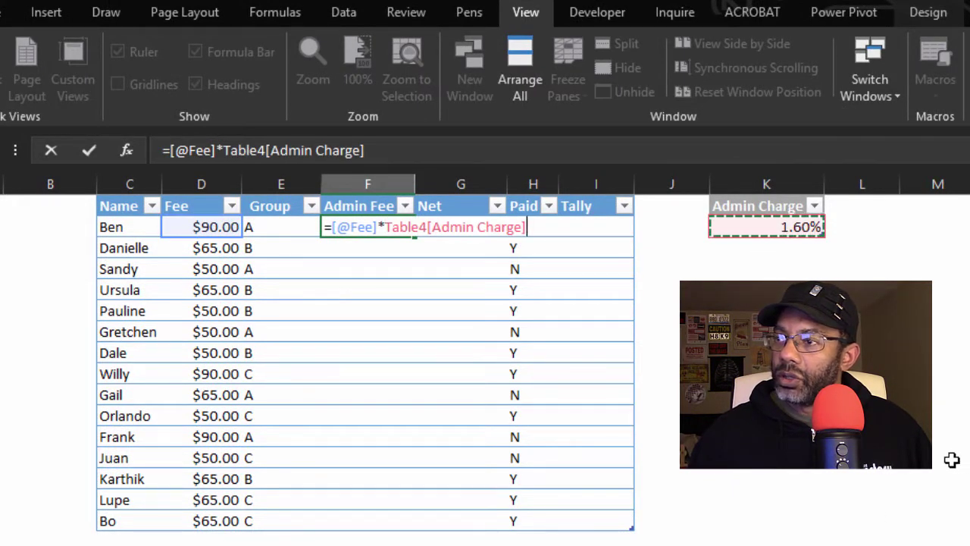
pyautogui.hotkey('ctrl', 'Return')
pyautogui.press('Return')
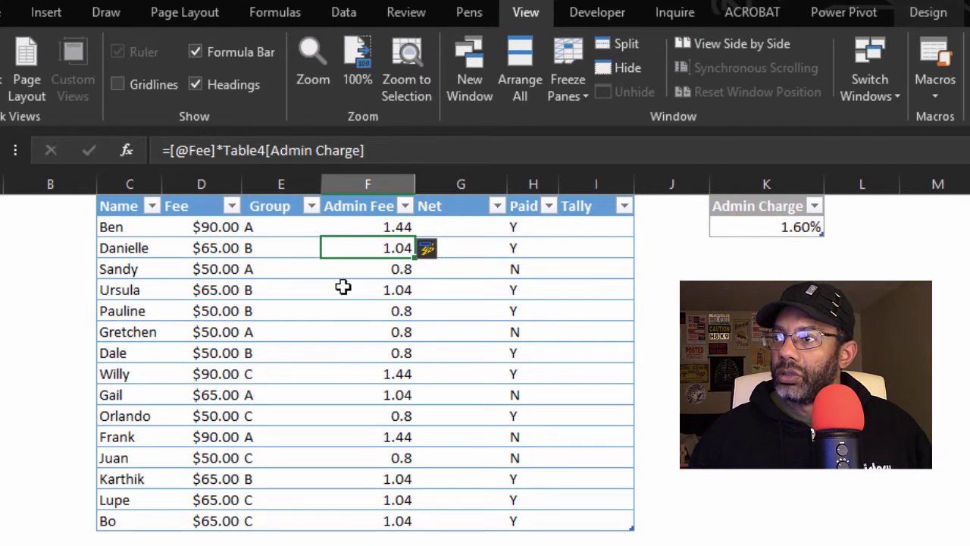
# - Apply Accounting format to the Admin Fee values in F2:F16
pyautogui.moveTo(348, 227); pyautogui.dragTo(371, 519)
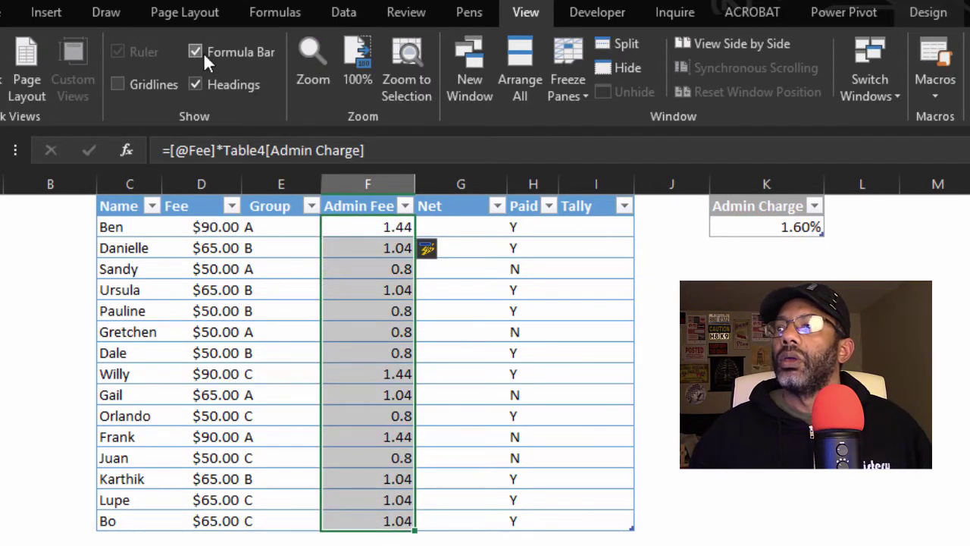
pyautogui.click(10, 12)
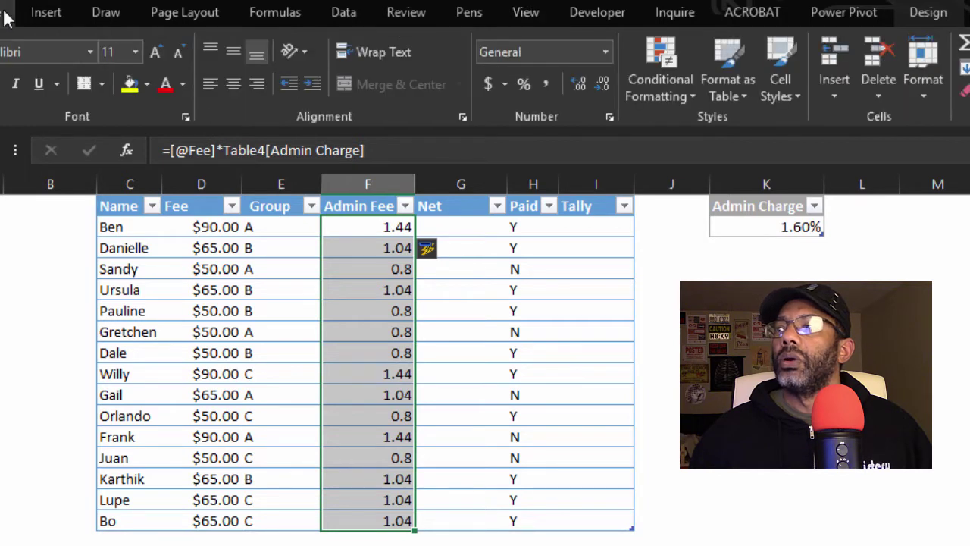
pyautogui.click(488, 84)
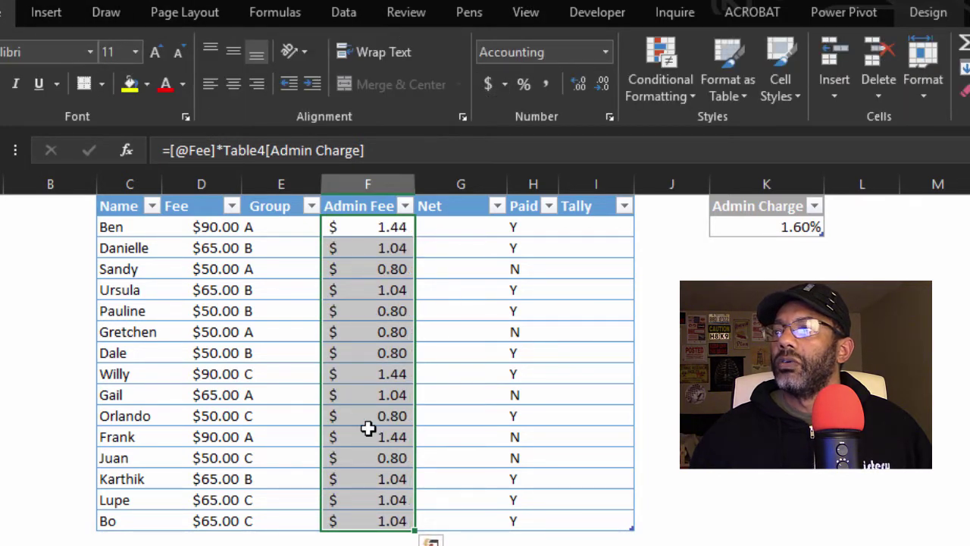
pyautogui.click(367, 429)
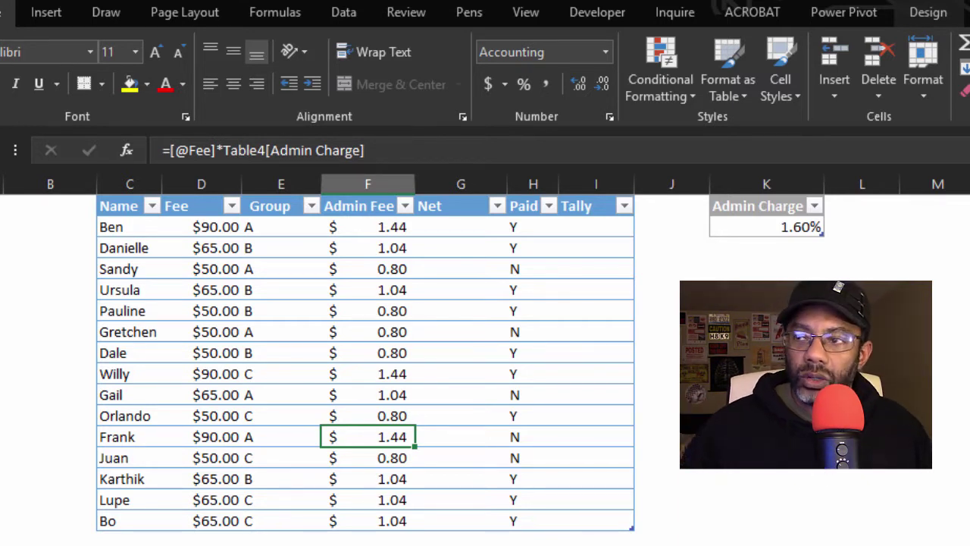
pyautogui.click(458, 231)
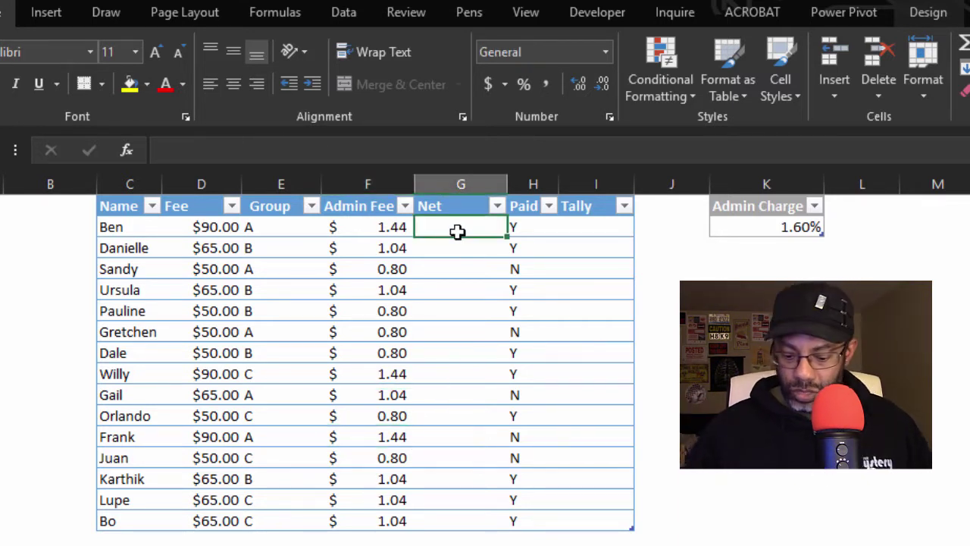
pyautogui.write('=')
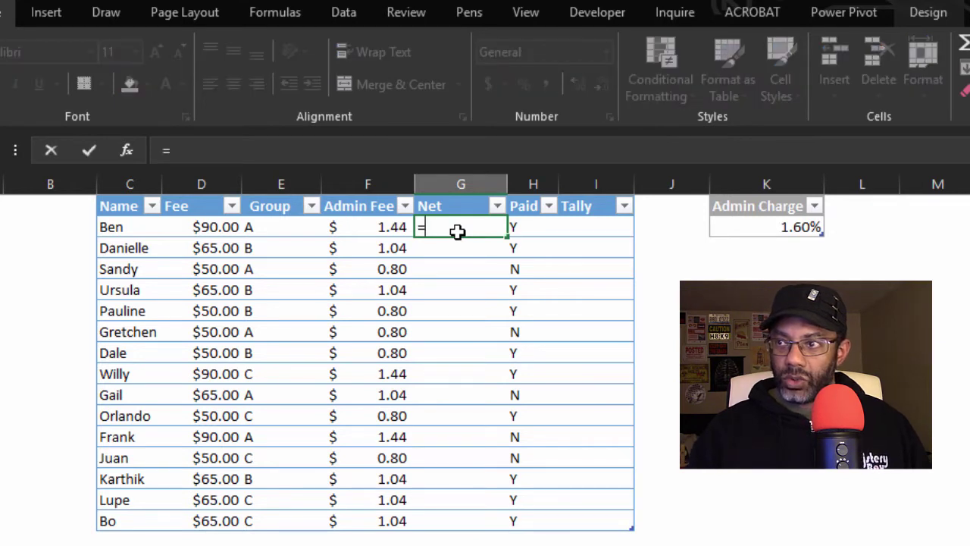
pyautogui.click(201, 228)
pyautogui.write('-')
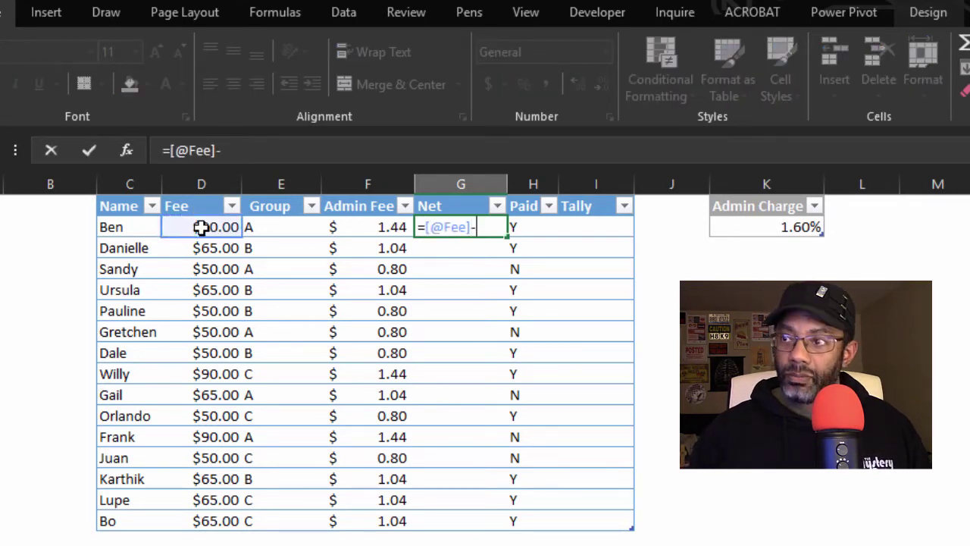
pyautogui.click(358, 226)
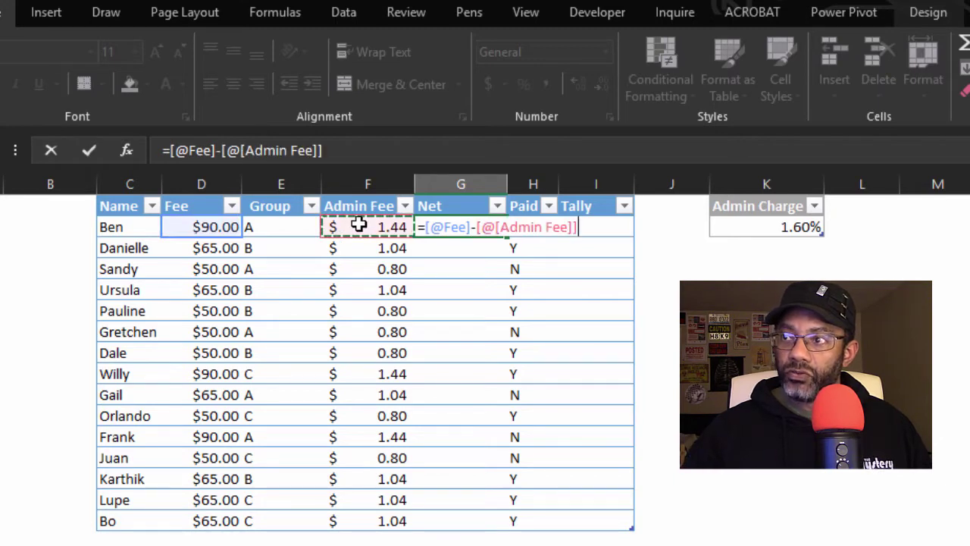
pyautogui.press('Return')
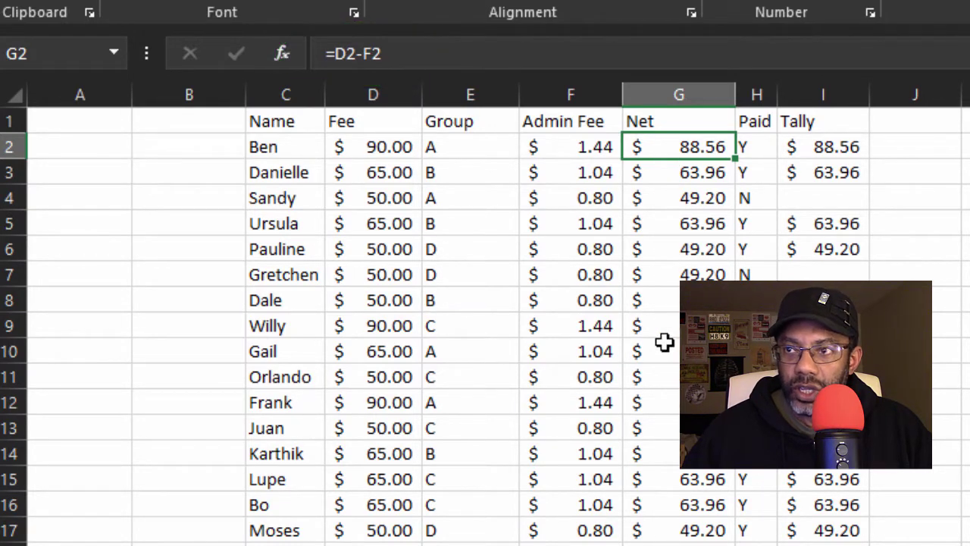
pyautogui.click(357, 52)
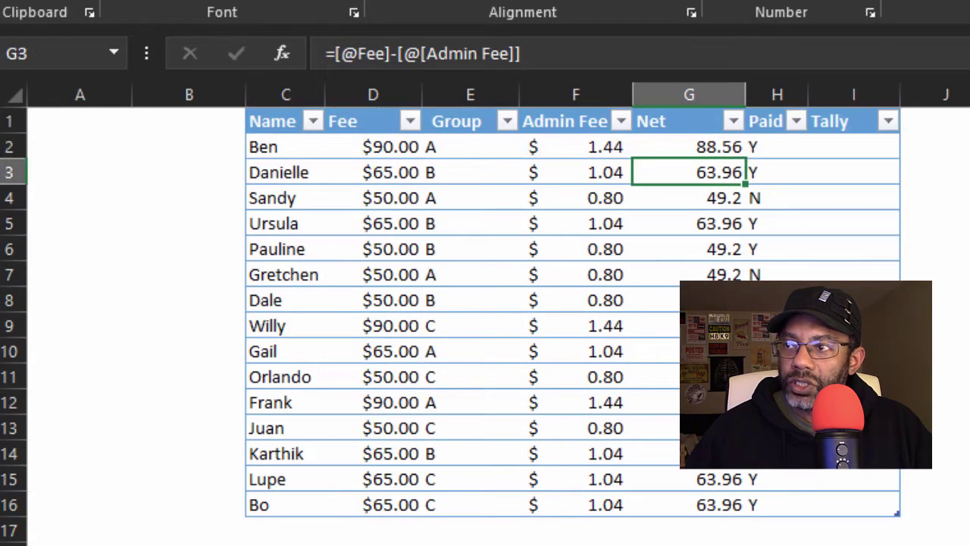
pyautogui.click(674, 148)
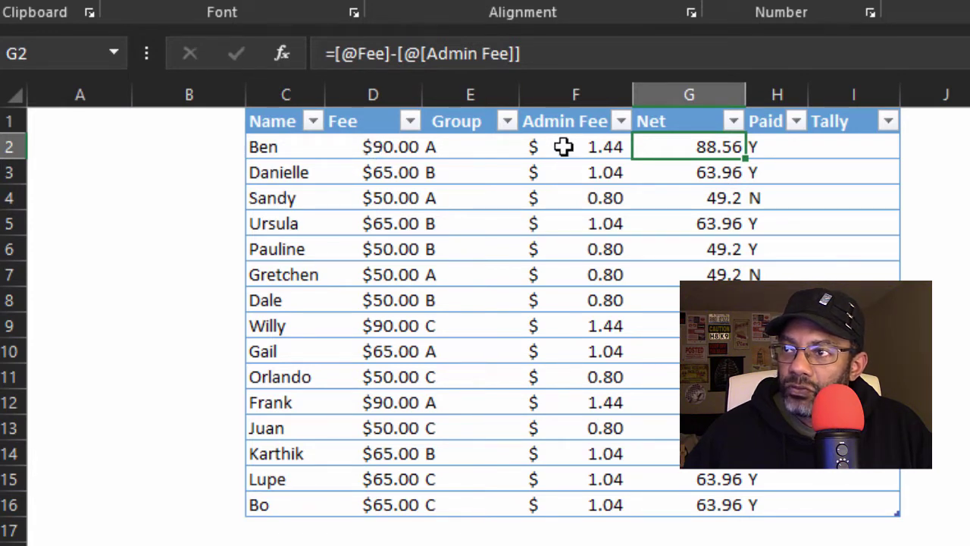
pyautogui.click(458, 59)
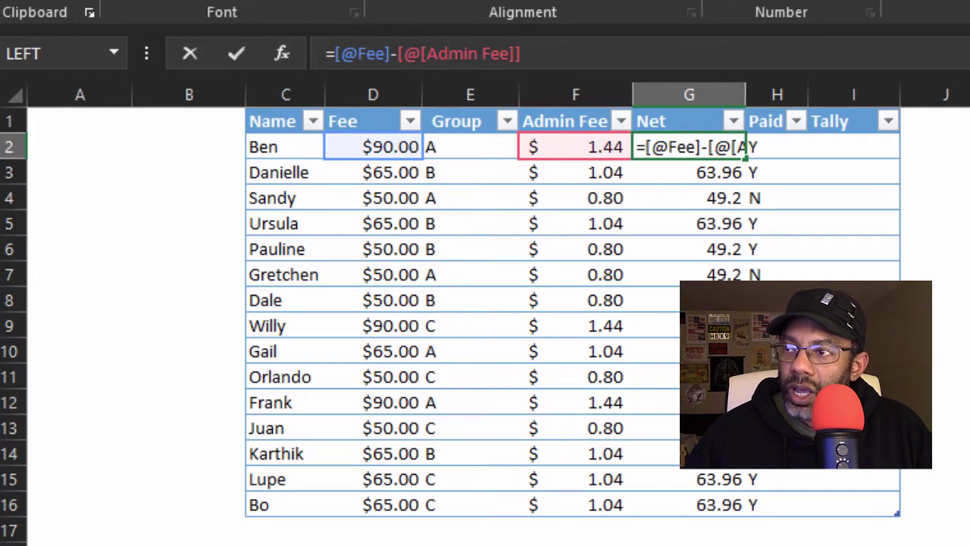
pyautogui.press('Return')
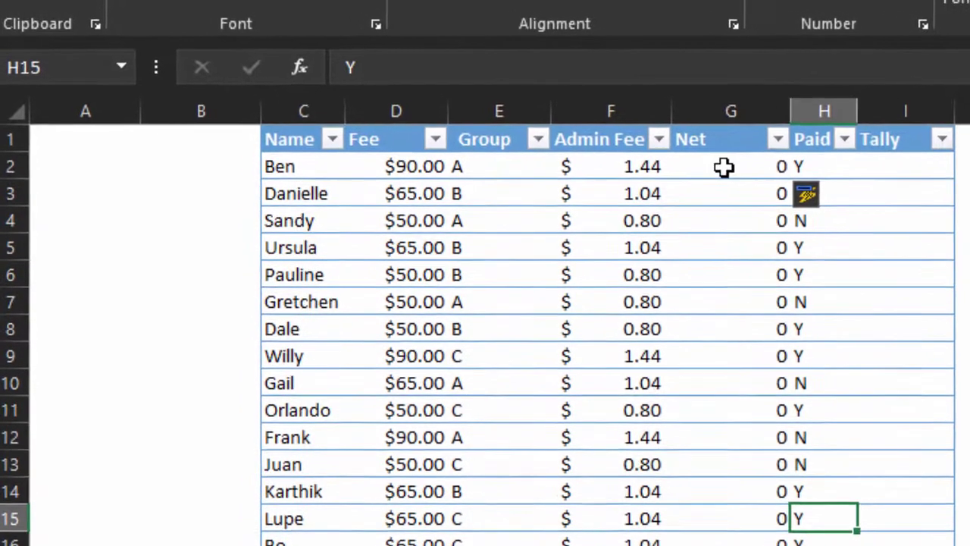
# - Replace the wrong second Fee reference in the Net formula with [@[Admin Fee]]
pyautogui.click(714, 149)
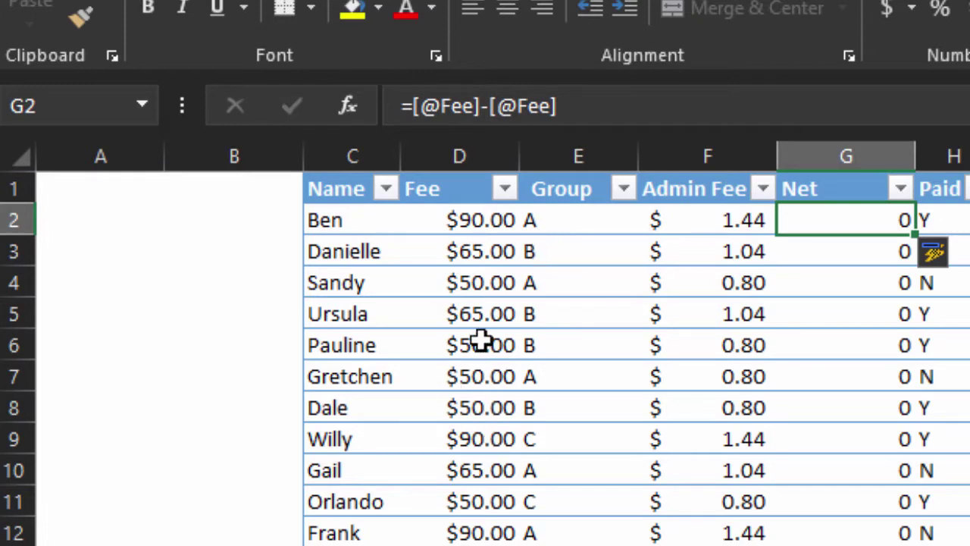
pyautogui.moveTo(492, 106); pyautogui.dragTo(677, 114)
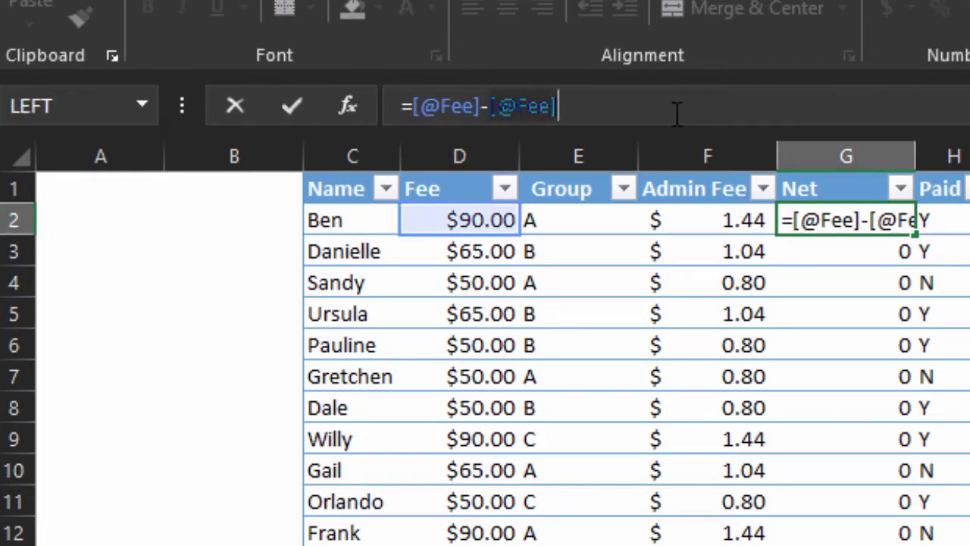
pyautogui.press('BackSpace')
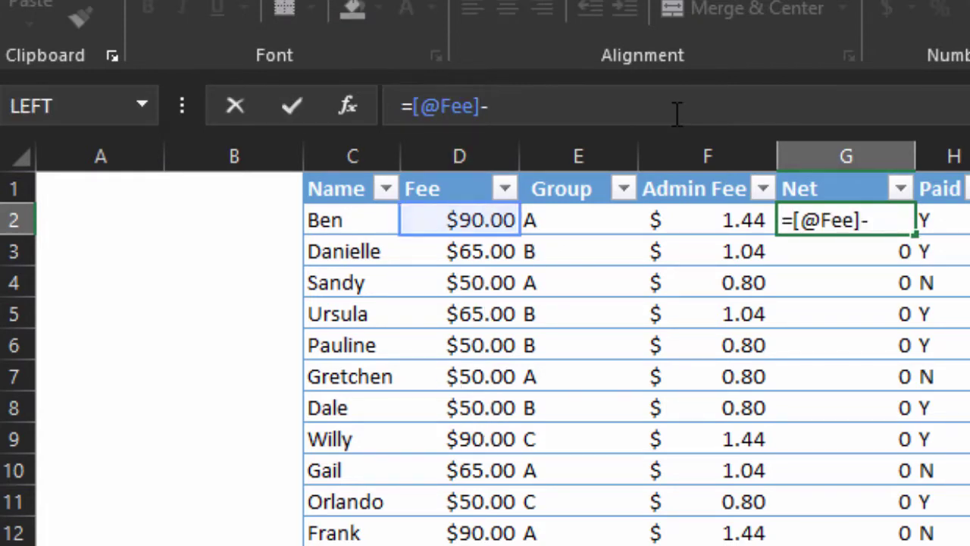
pyautogui.click(701, 218)
pyautogui.press('Return')
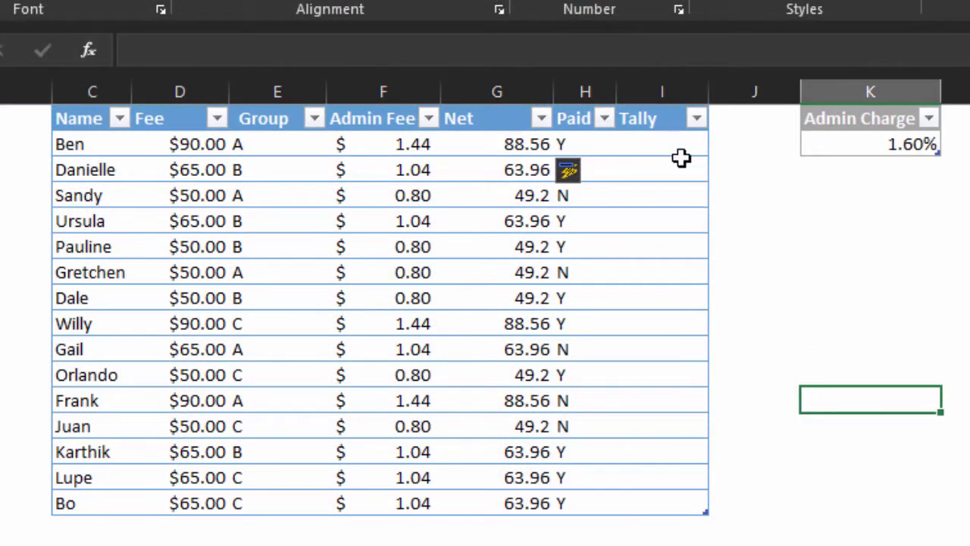
pyautogui.click(656, 145)
pyautogui.write('=')
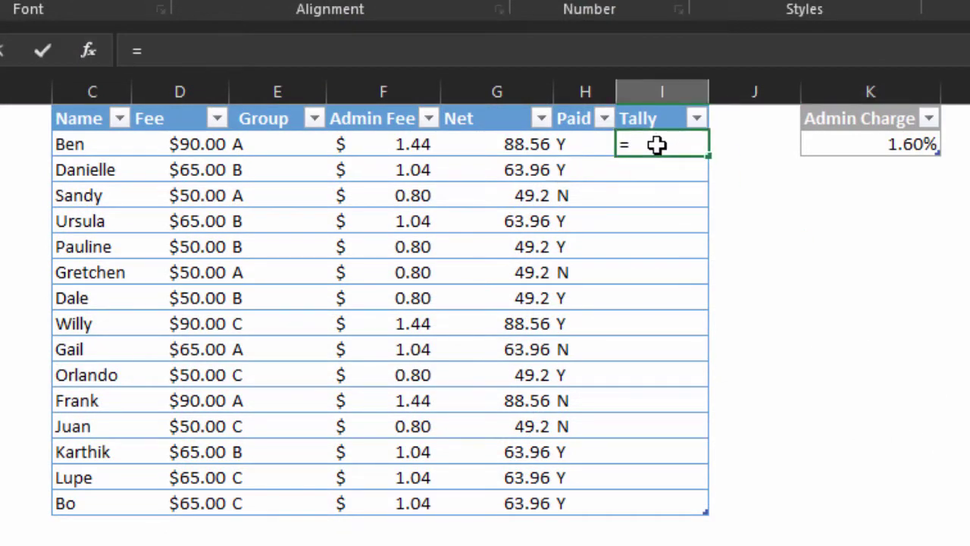
pyautogui.write('if(')
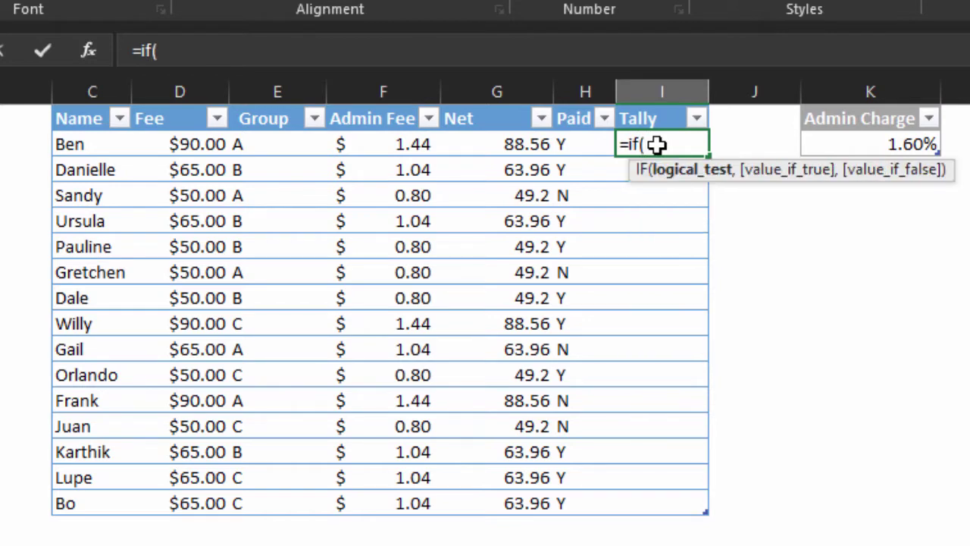
pyautogui.click(578, 143)
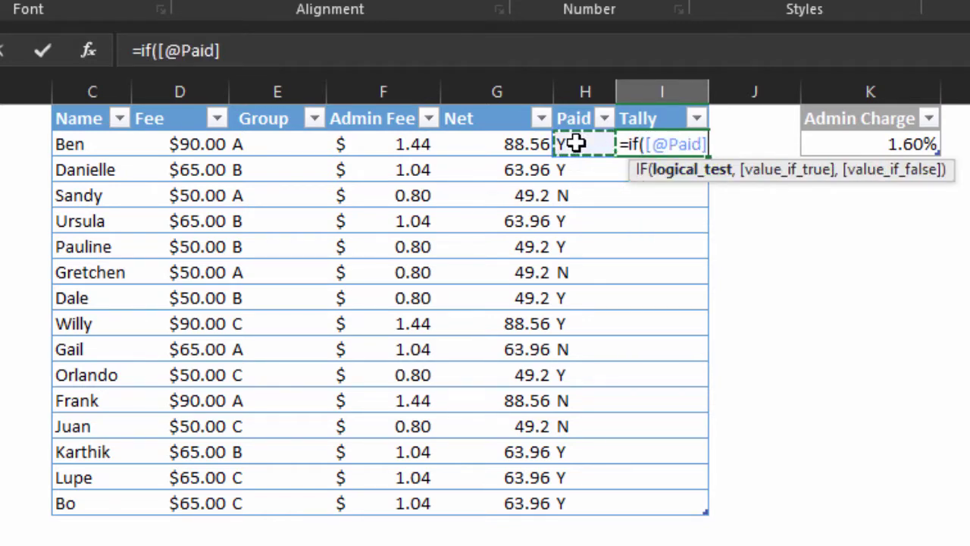
pyautogui.write('="Y')
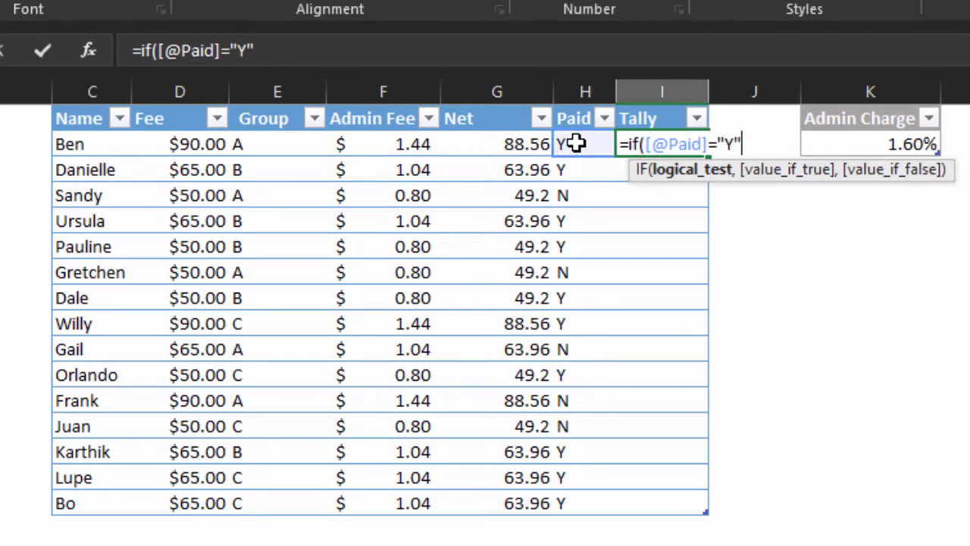
pyautogui.write('",')
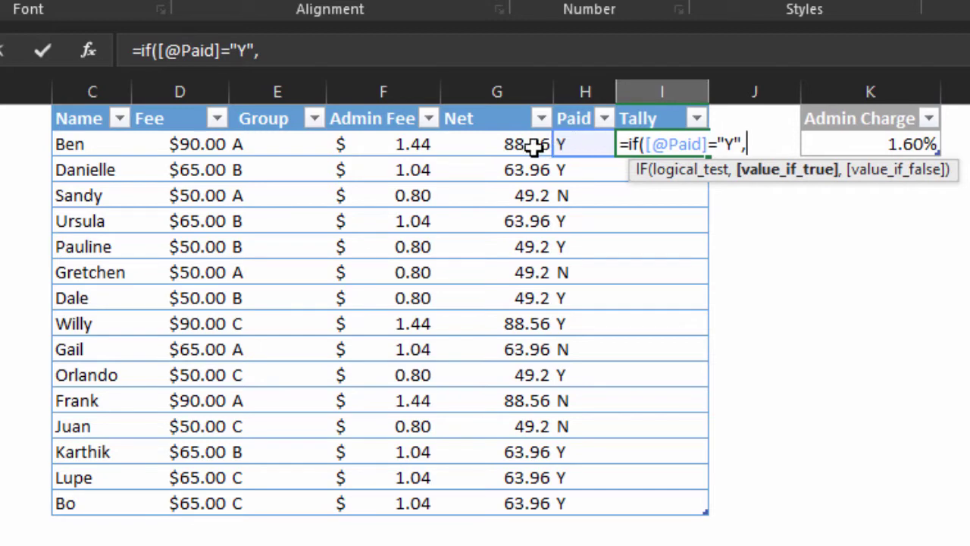
pyautogui.click(478, 146)
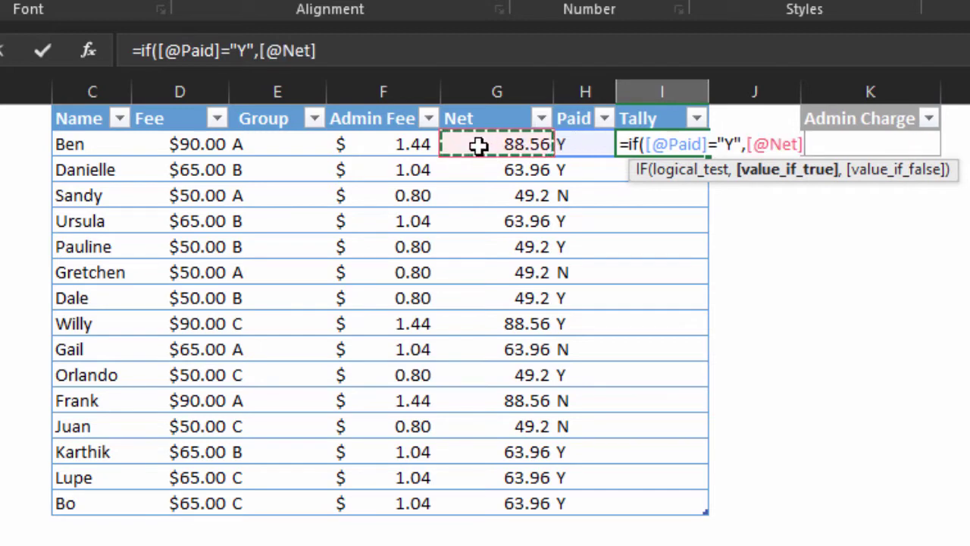
pyautogui.write(',')
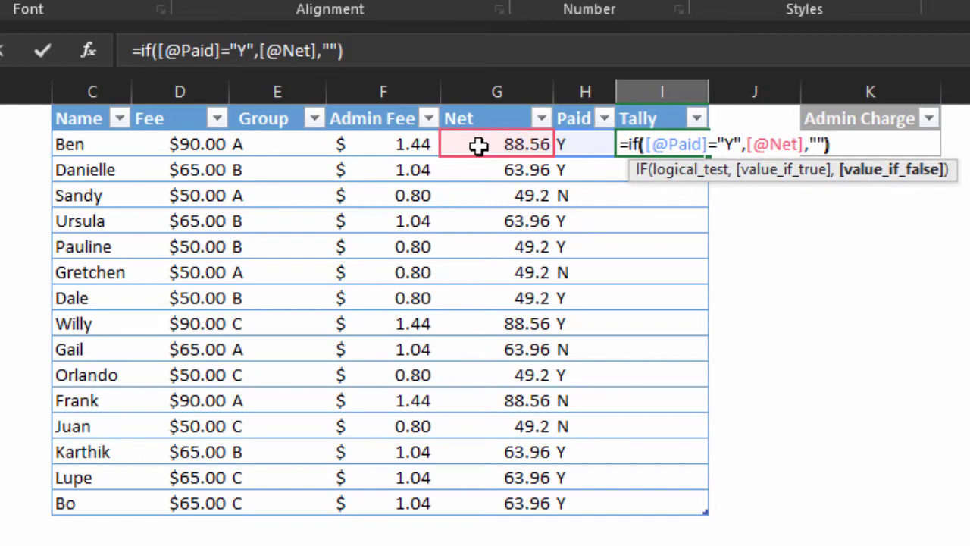
pyautogui.write('"")')
pyautogui.press('Return')
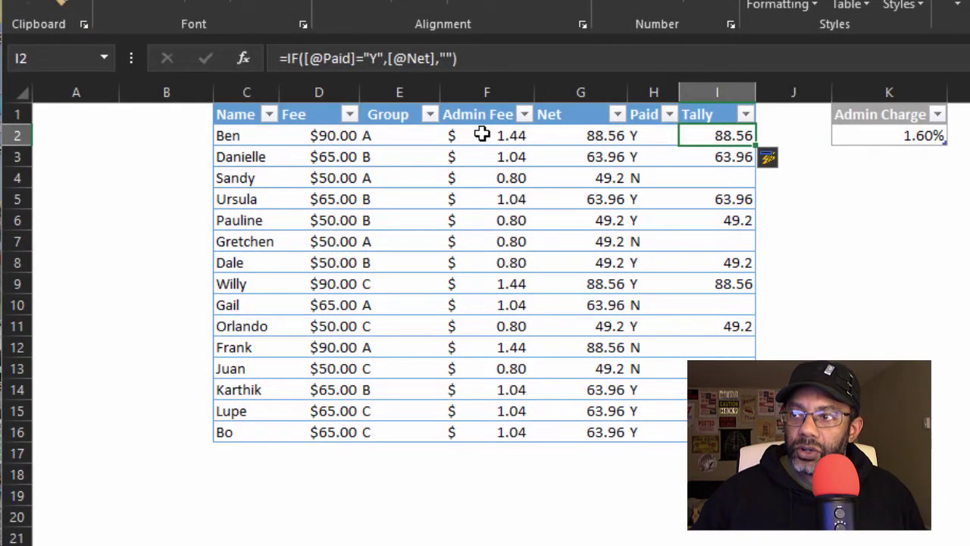
# - Rename the Admin Charge table Table4 to AdminRate and confirm Admin Fee formulas use it
pyautogui.click(482, 135)
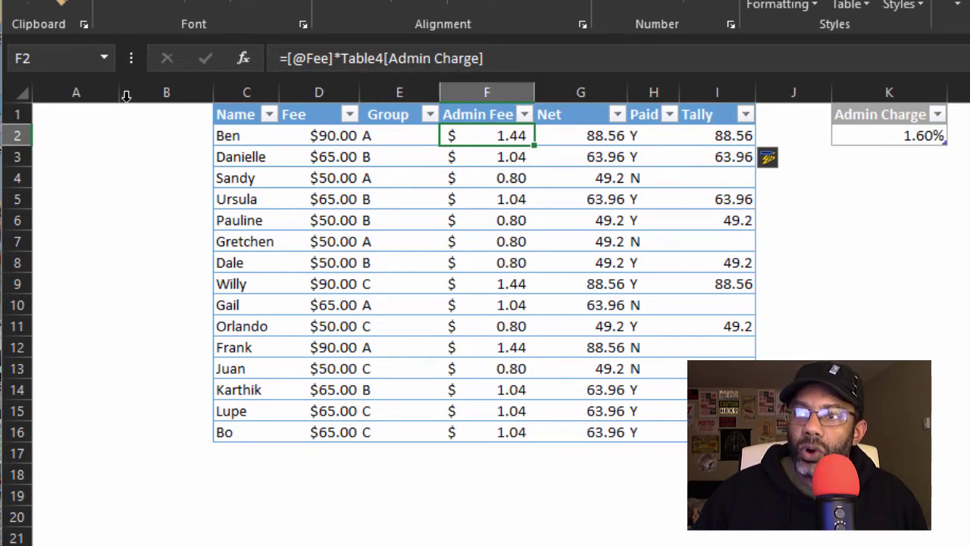
pyautogui.click(104, 58)
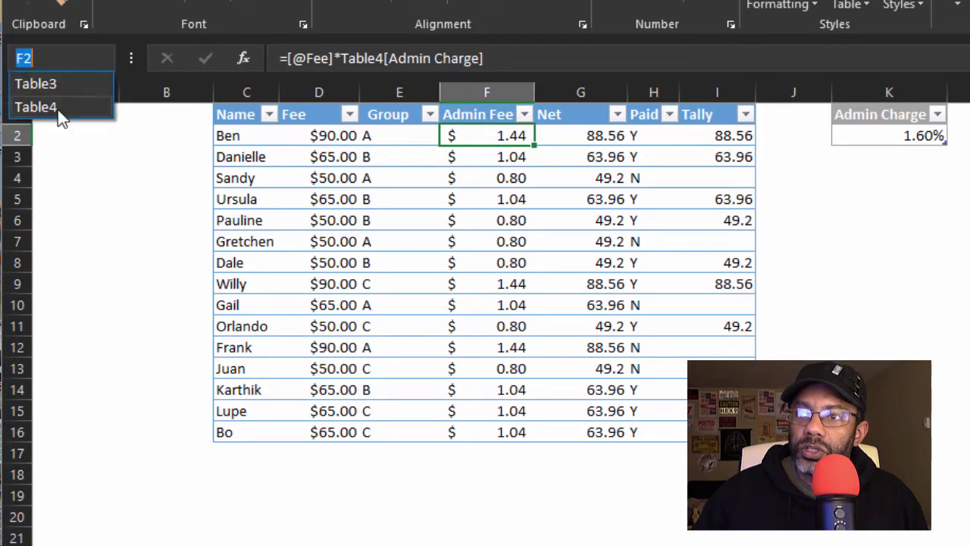
pyautogui.click(36, 107)
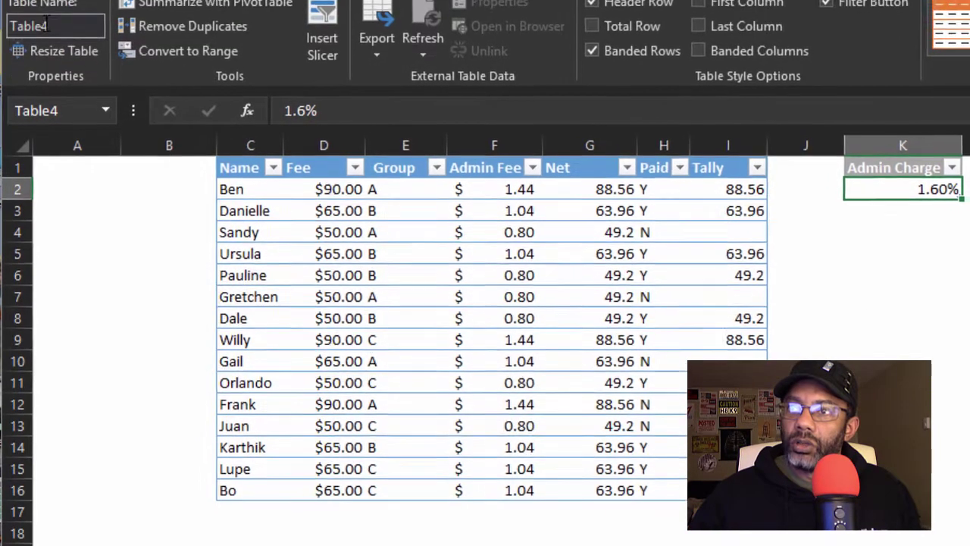
pyautogui.click(45, 57)
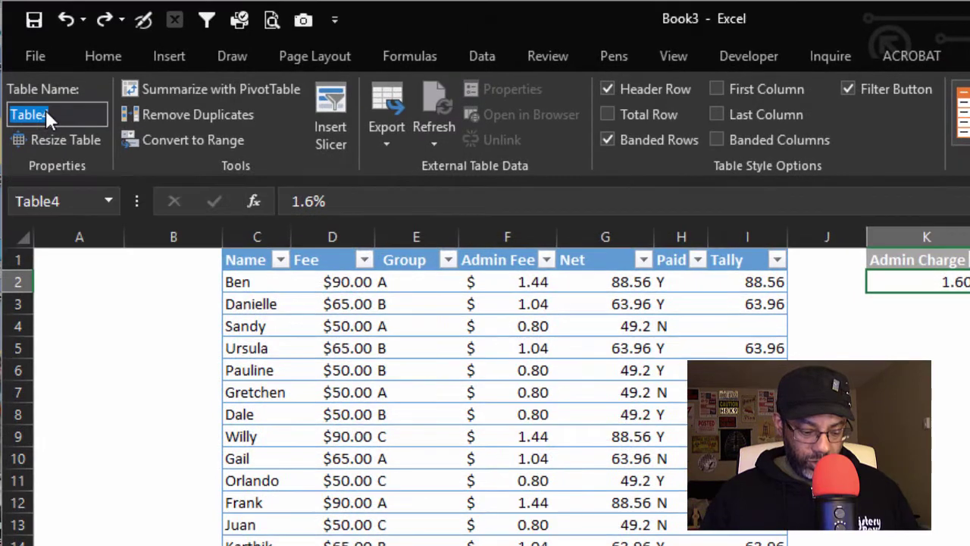
pyautogui.write('A')
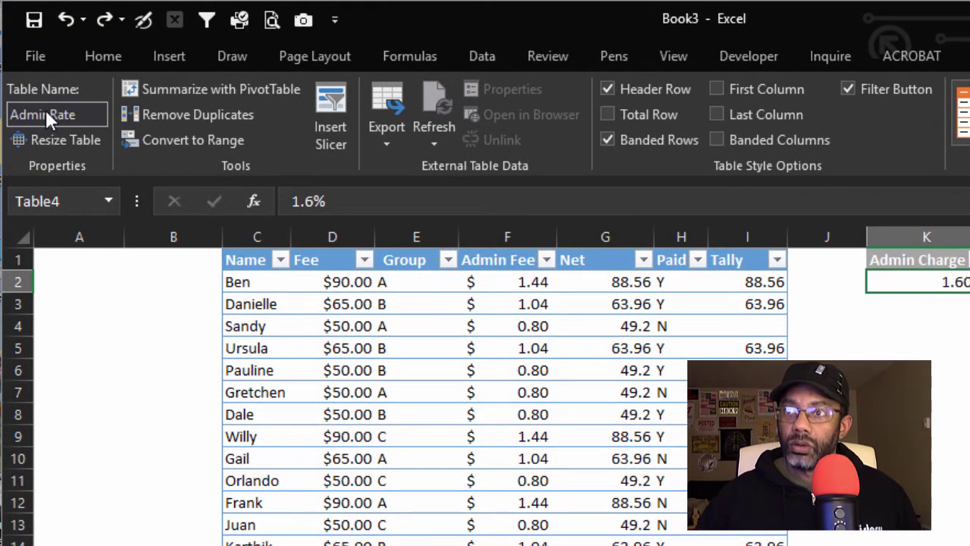
pyautogui.write('dminRate')
pyautogui.press('Return')
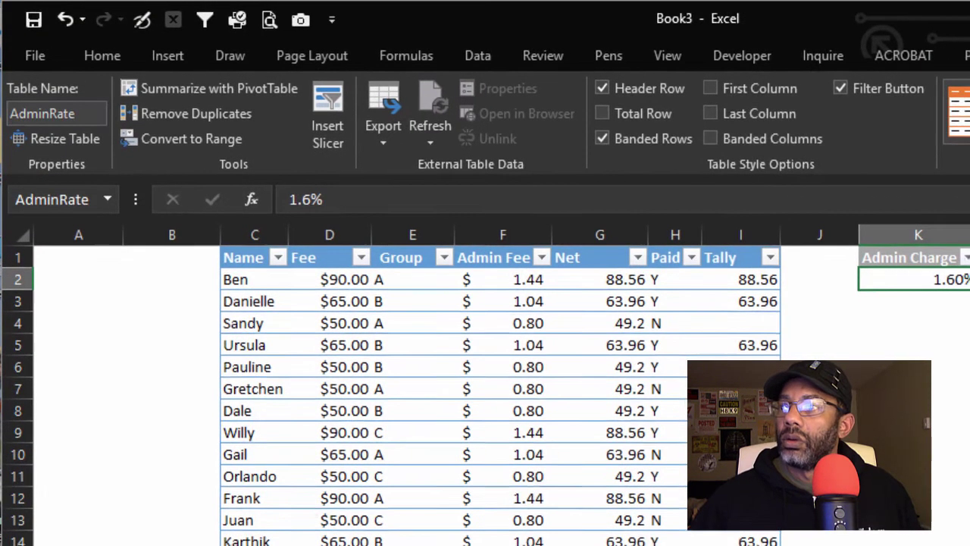
pyautogui.click(490, 278)
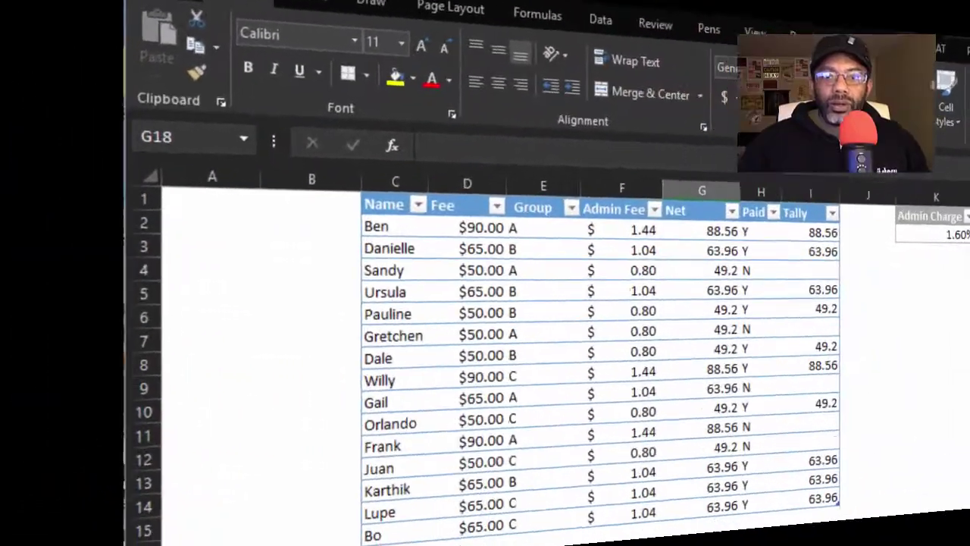
# - Move the eight loose rows C25:H32 up to row 17 so they join the fee table
pyautogui.scroll(-3, 216, 455)
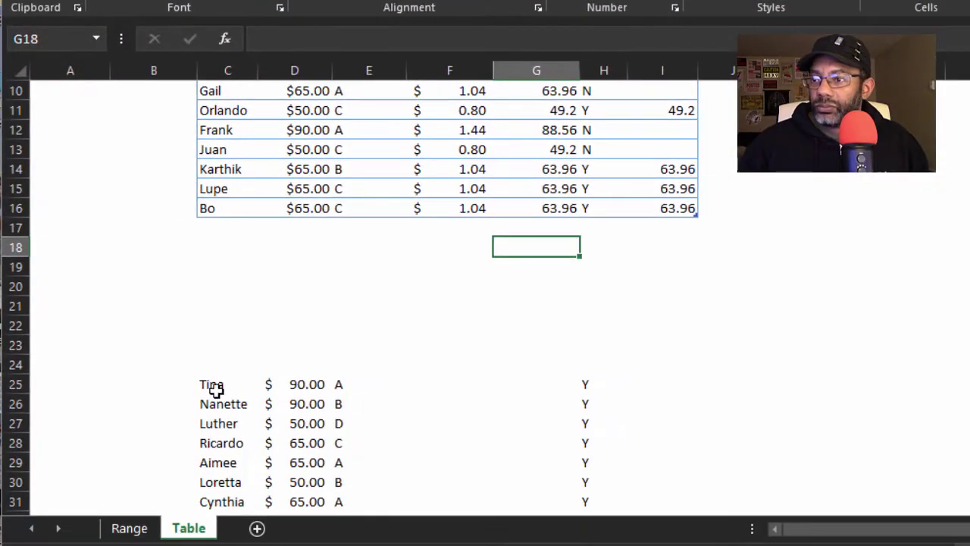
pyautogui.moveTo(216, 386); pyautogui.dragTo(588, 480)
pyautogui.scroll(2, 468, 492)
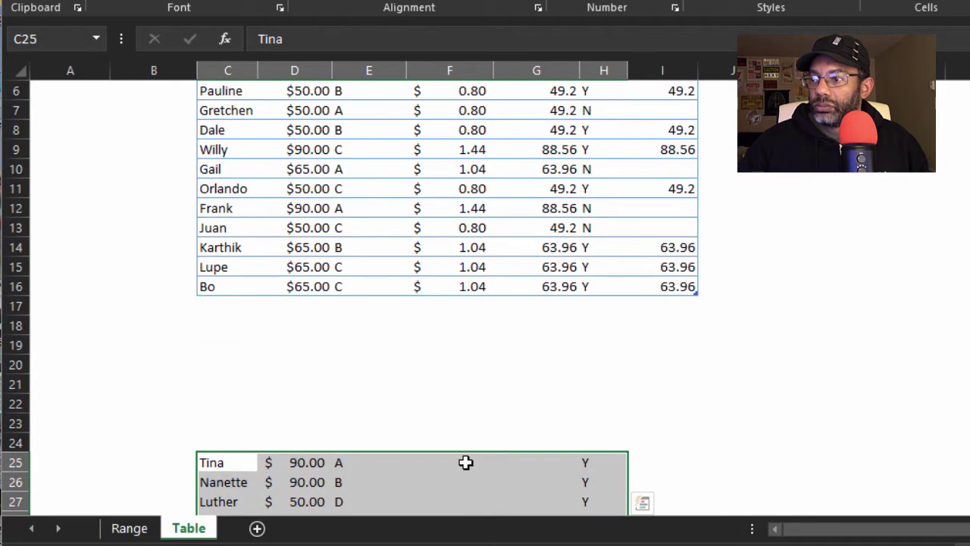
pyautogui.moveTo(466, 453); pyautogui.dragTo(450, 310)
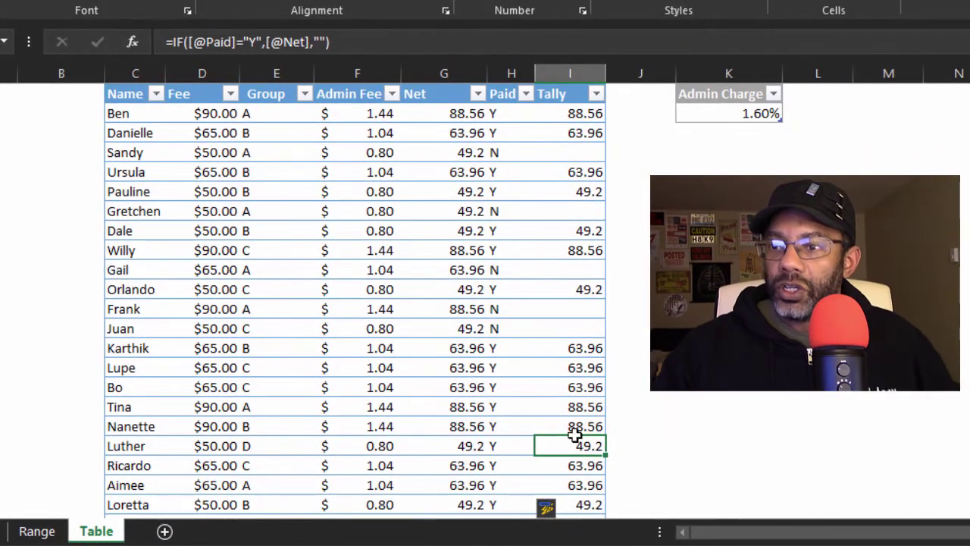
pyautogui.click(34, 532)
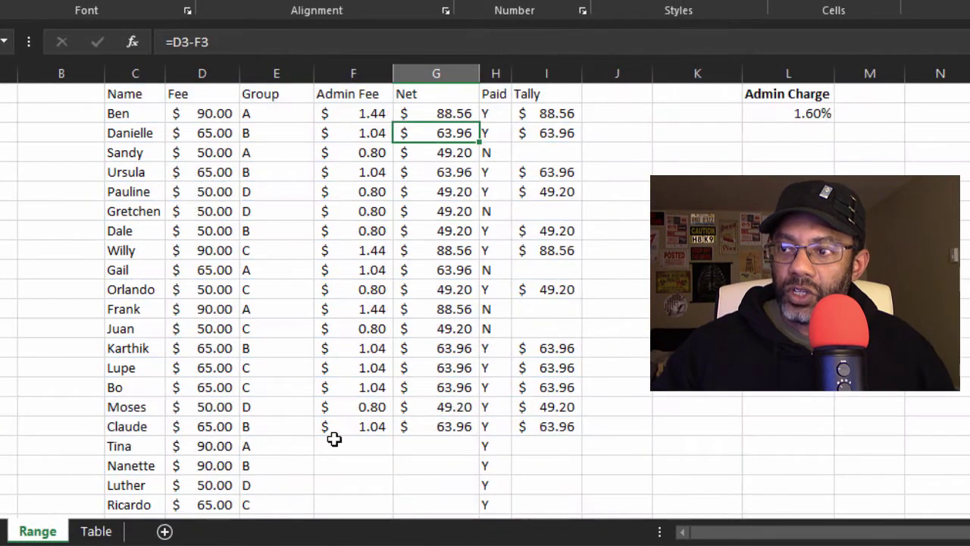
pyautogui.scroll(-3, 338, 440)
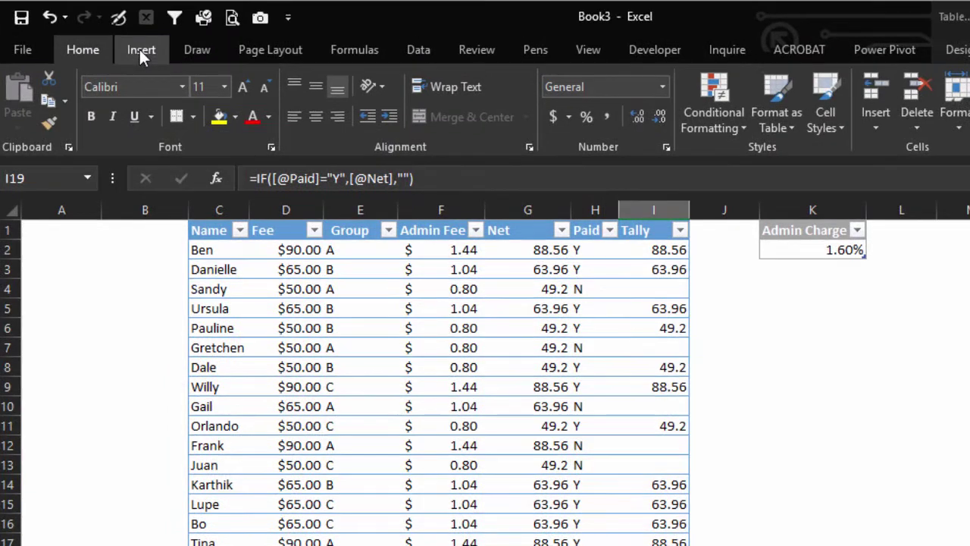
# - Insert a PivotTable from the fee table on a new worksheet
pyautogui.click(140, 49)
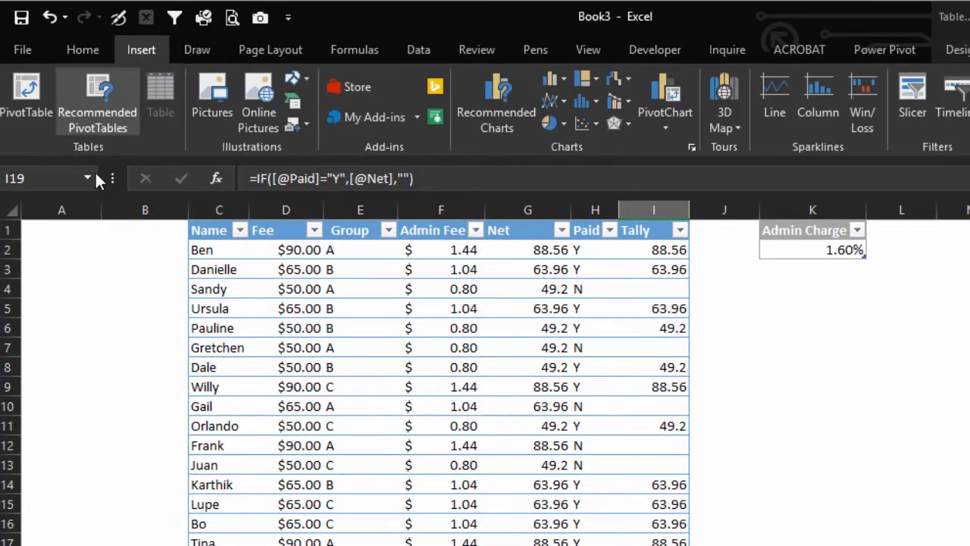
pyautogui.click(28, 94)
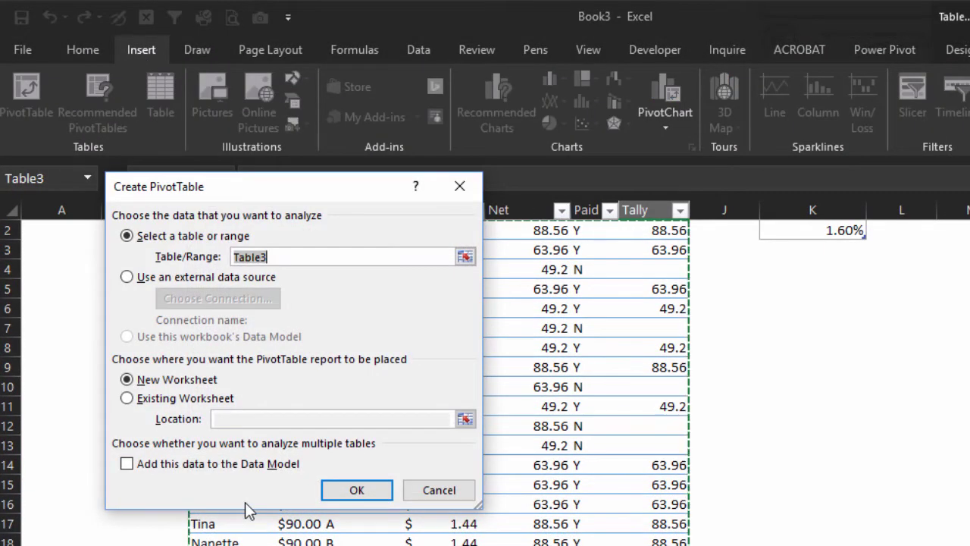
pyautogui.click(362, 493)
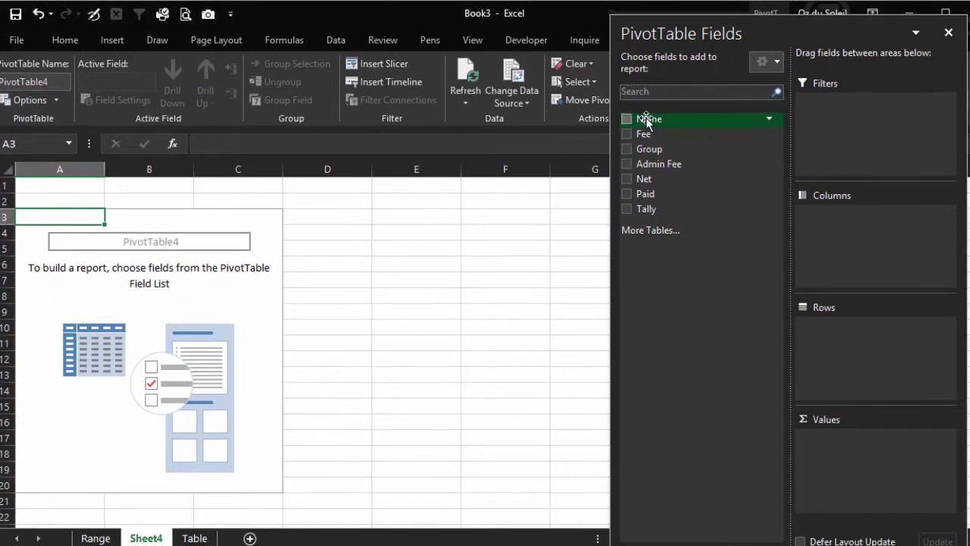
# - Put Name in Rows, Group in Columns and sum Net in Values
pyautogui.moveTo(646, 120); pyautogui.dragTo(834, 334)
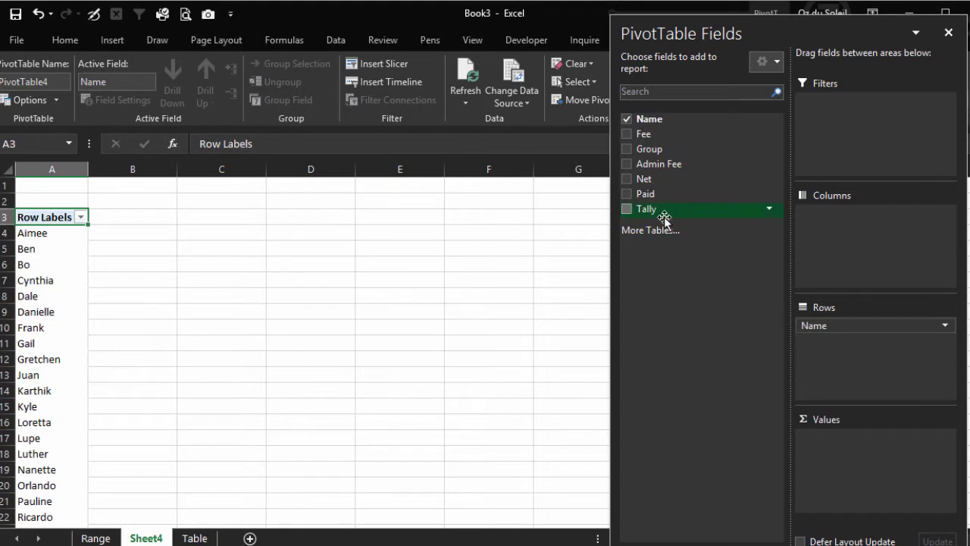
pyautogui.moveTo(652, 152); pyautogui.dragTo(838, 244)
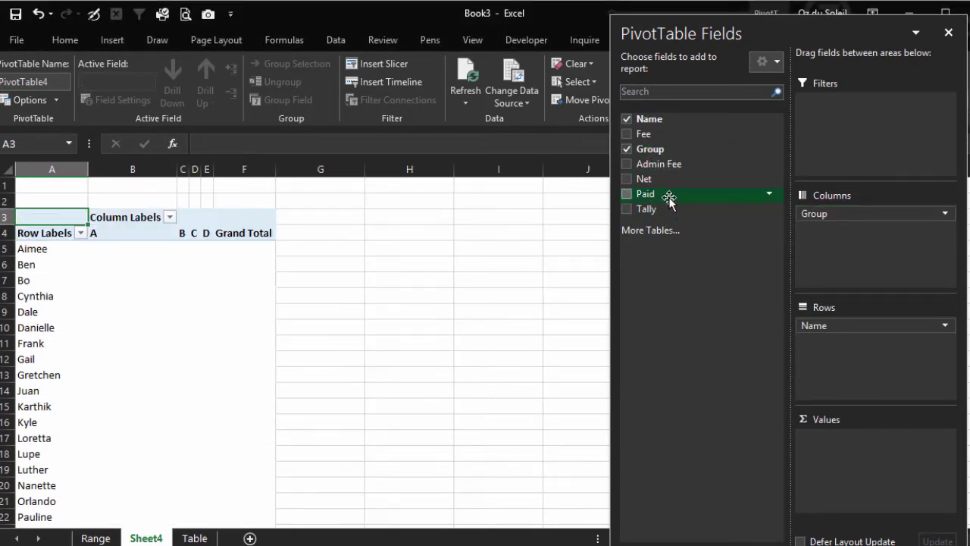
pyautogui.moveTo(646, 180); pyautogui.dragTo(856, 458)
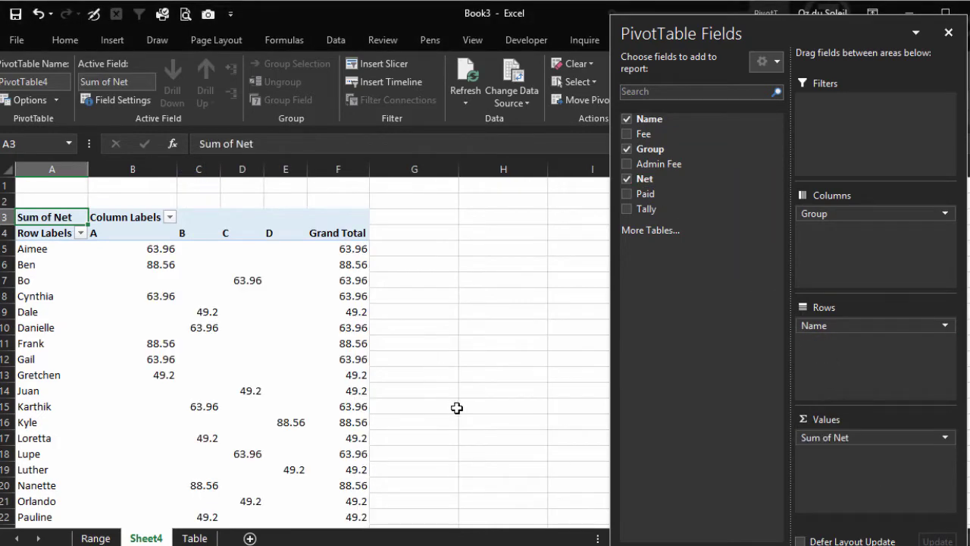
pyautogui.scroll(-4, 464, 408)
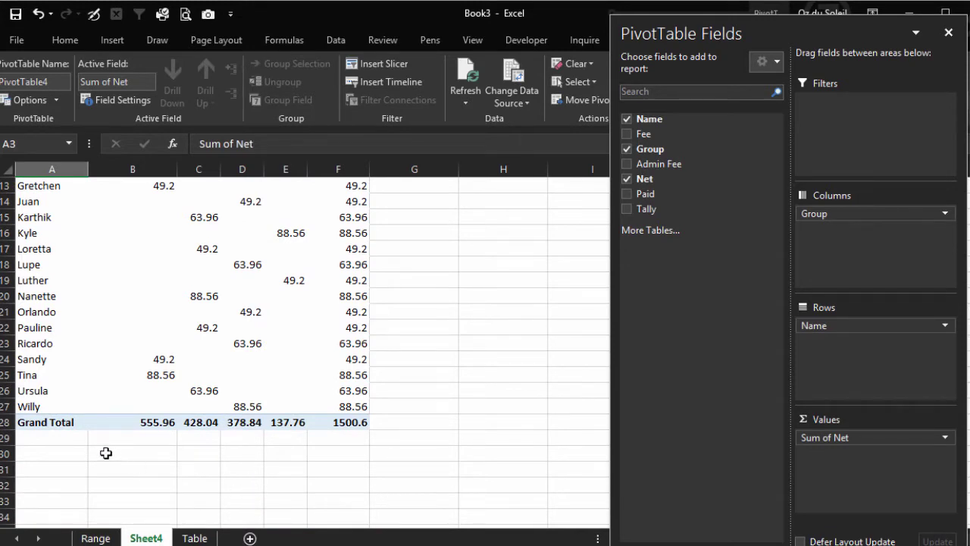
pyautogui.moveTo(131, 421)
pyautogui.scroll(4, 312, 517)
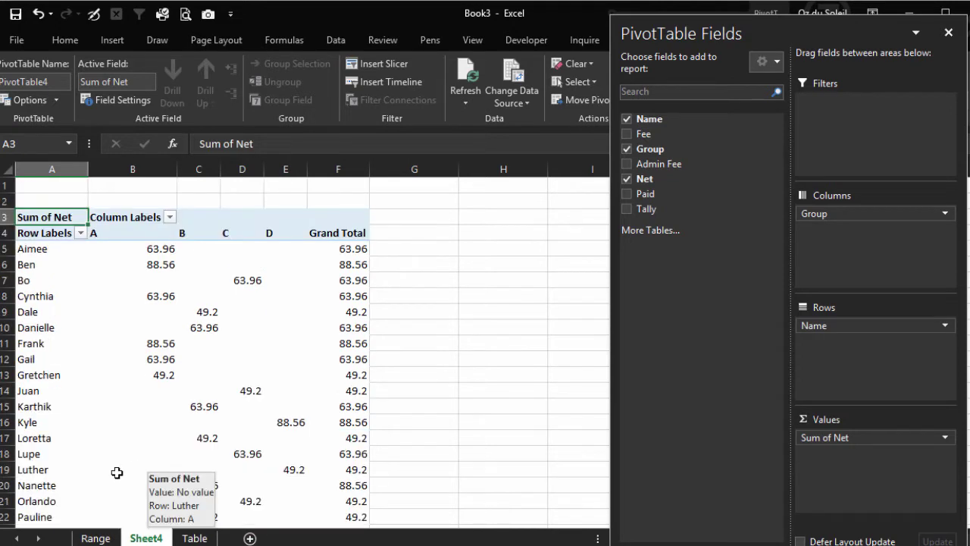
# - On the Table sheet, set the Admin Charge rate in K2 to 1.95%
pyautogui.click(194, 538)
pyautogui.scroll(1, 623, 351)
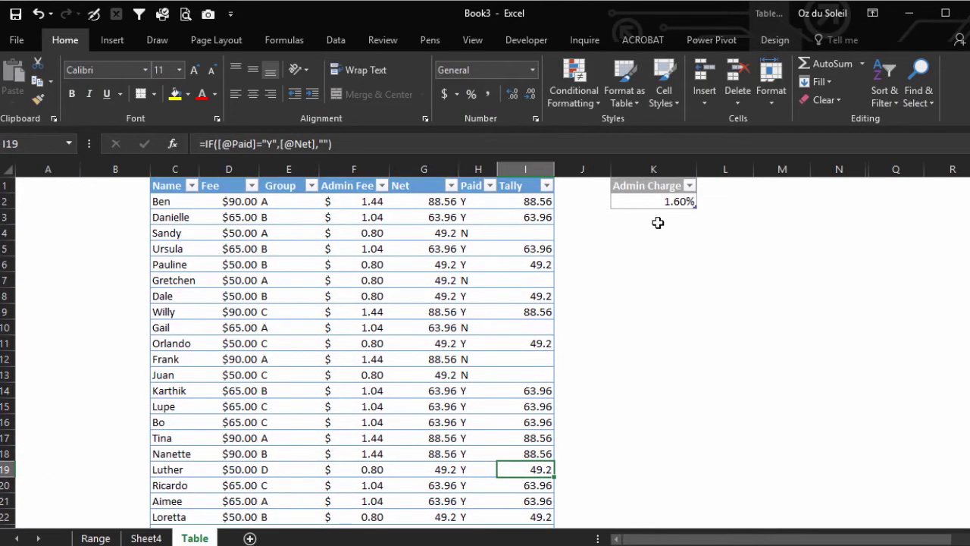
pyautogui.click(650, 202)
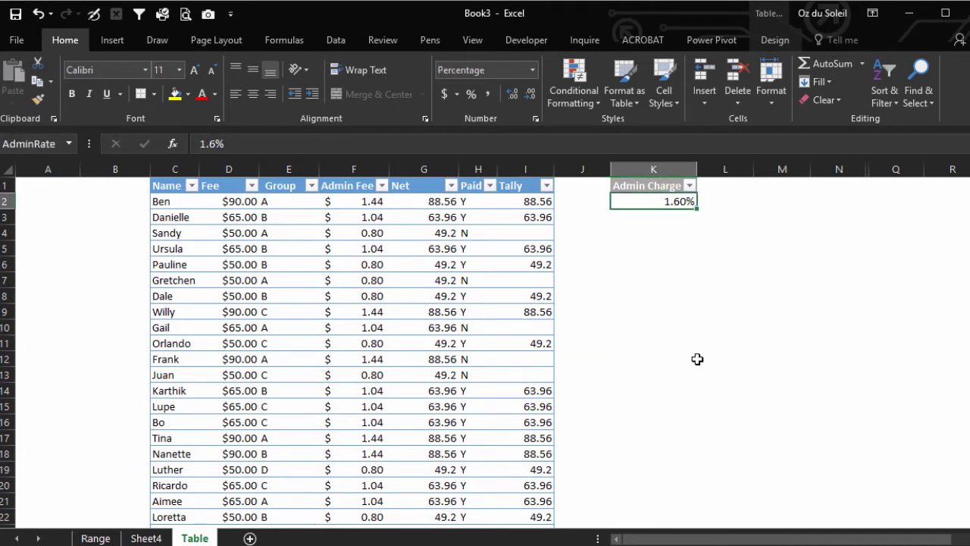
pyautogui.write('1')
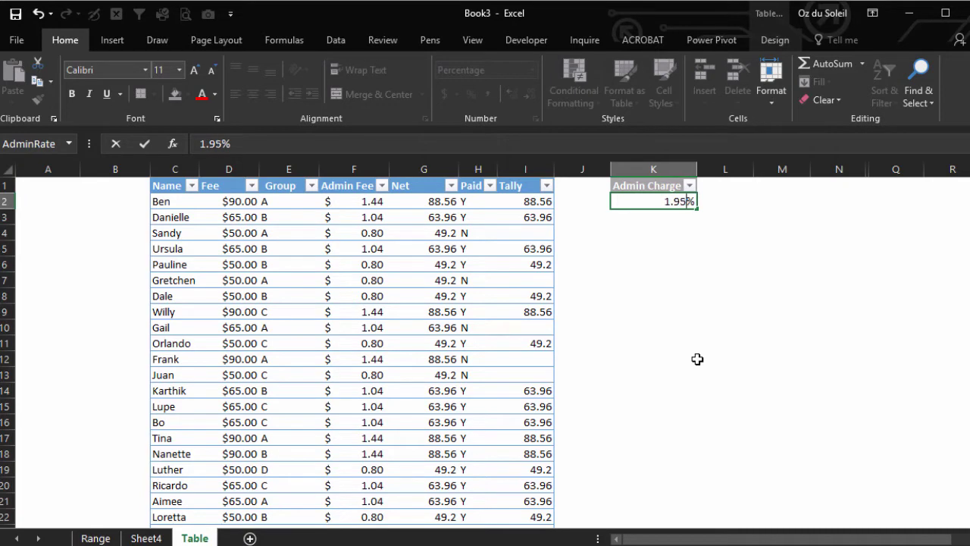
pyautogui.press('Return')
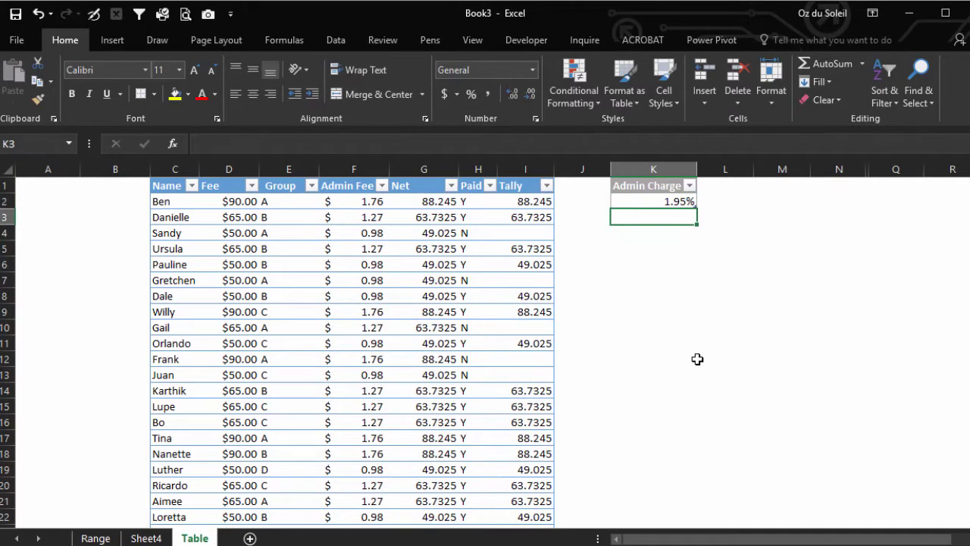
# - Refresh the Sheet4 PivotTable to pick up the new Net amounts
pyautogui.click(144, 539)
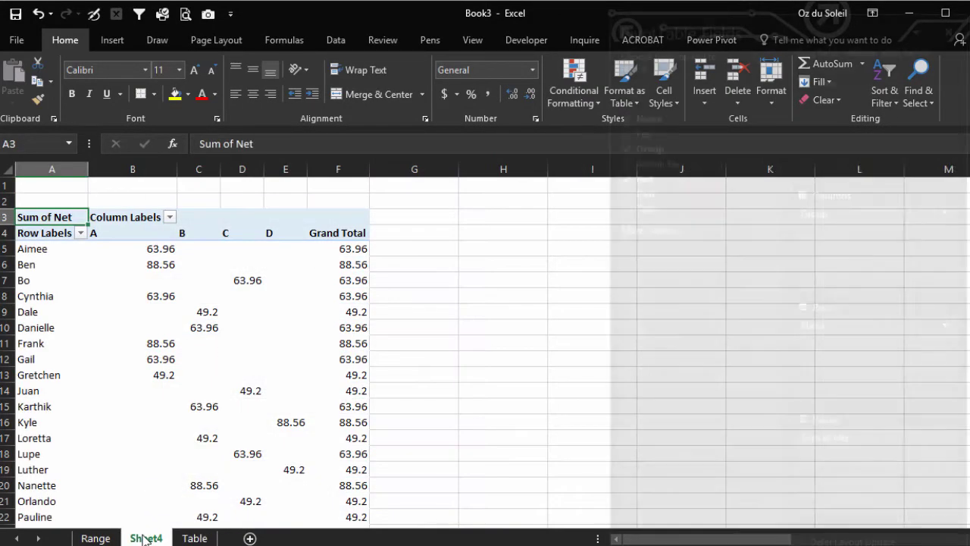
pyautogui.rightClick(273, 341)
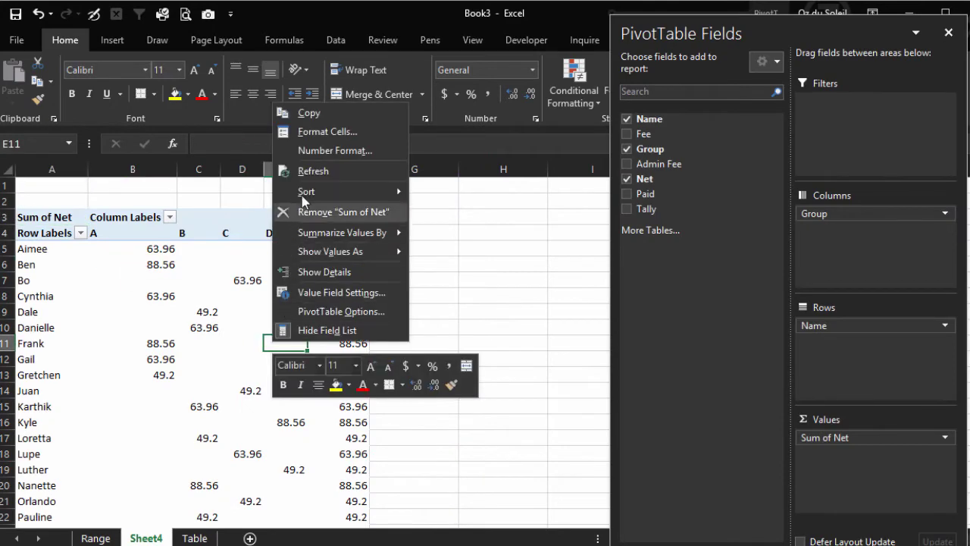
pyautogui.click(312, 170)
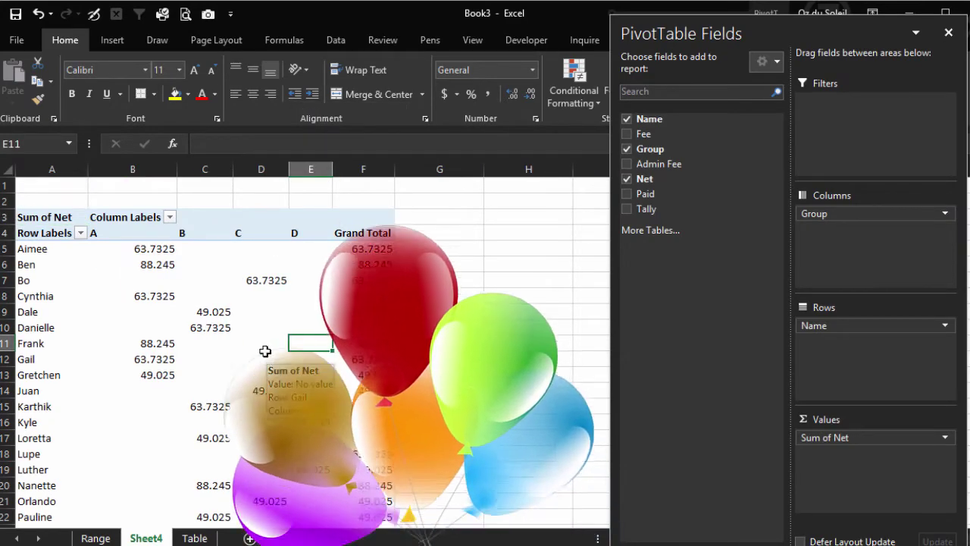
# - Format all the pivot's Net values in Accounting format
pyautogui.scroll(-3, 124, 281)
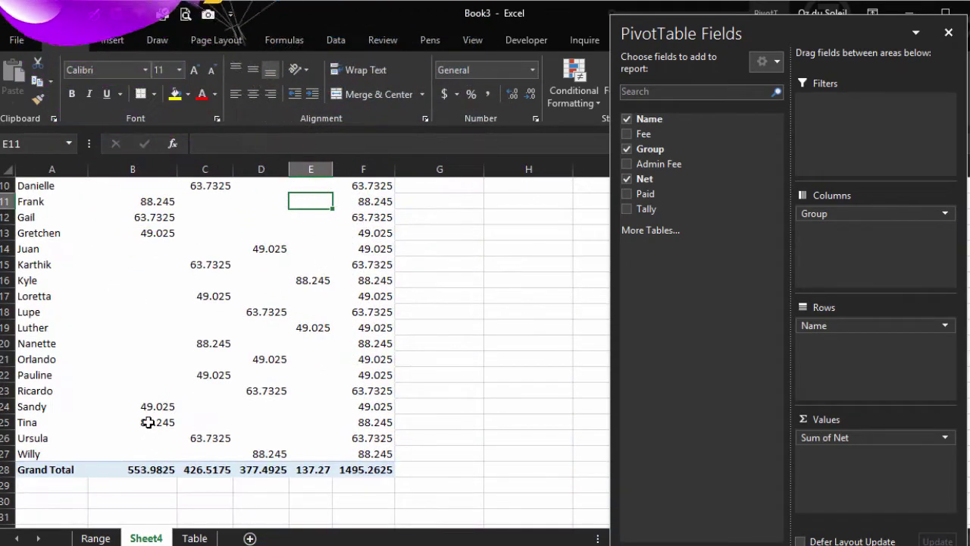
pyautogui.scroll(3, 148, 420)
pyautogui.moveTo(130, 247); pyautogui.dragTo(353, 501)
pyautogui.click(444, 94)
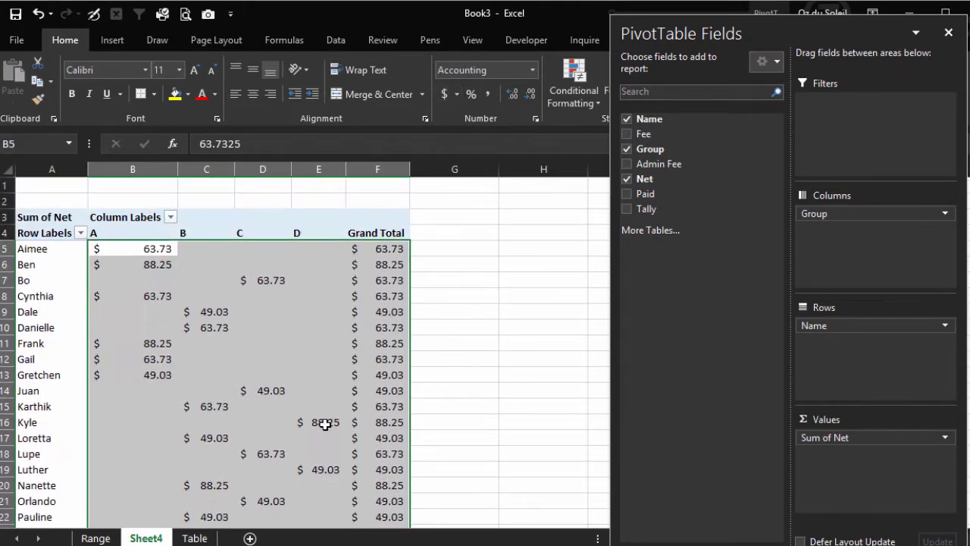
pyautogui.click(388, 376)
pyautogui.moveTo(263, 397)
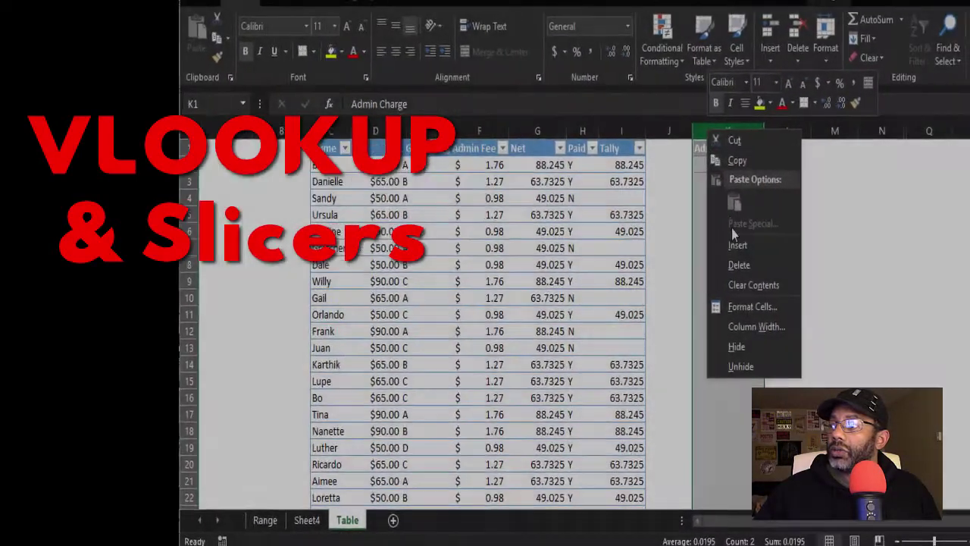
# - Insert an empty column before Admin Charge and unhide the hidden Group and Leader columns
pyautogui.click(735, 243)
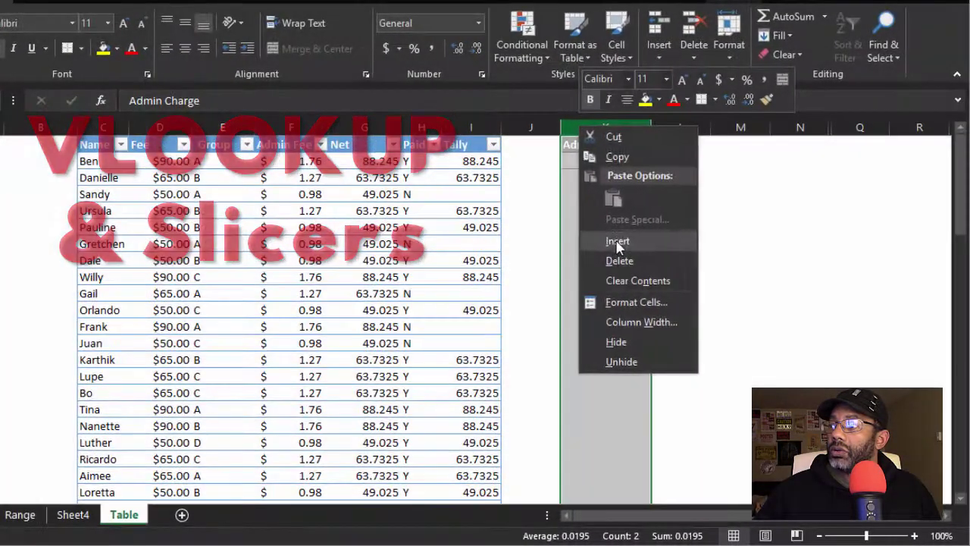
pyautogui.moveTo(866, 123); pyautogui.dragTo(912, 121)
pyautogui.rightClick(909, 130)
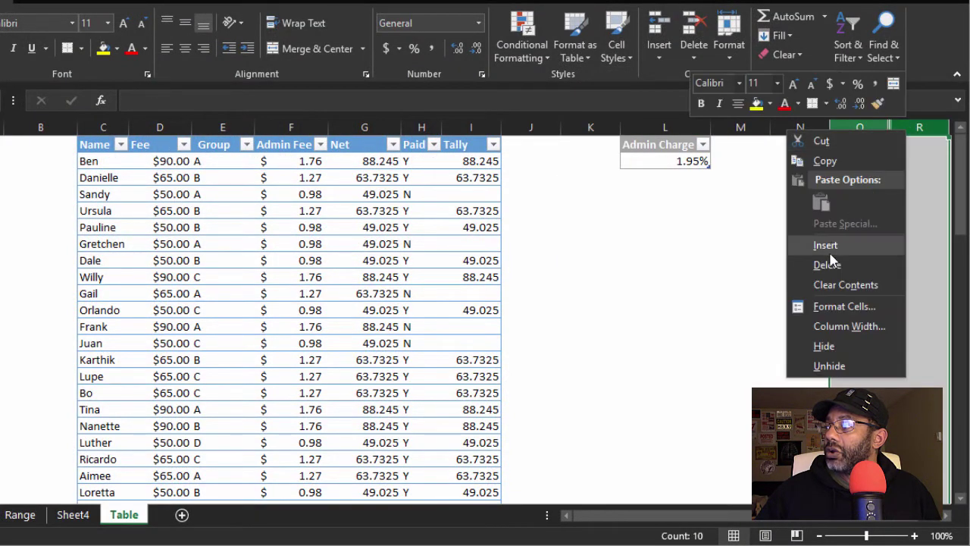
pyautogui.click(828, 365)
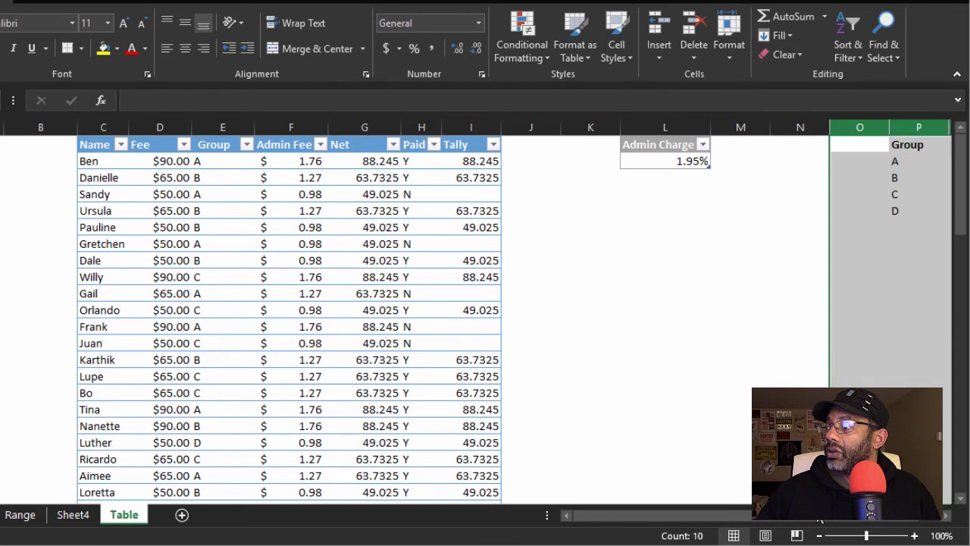
pyautogui.moveTo(821, 521); pyautogui.dragTo(855, 521)
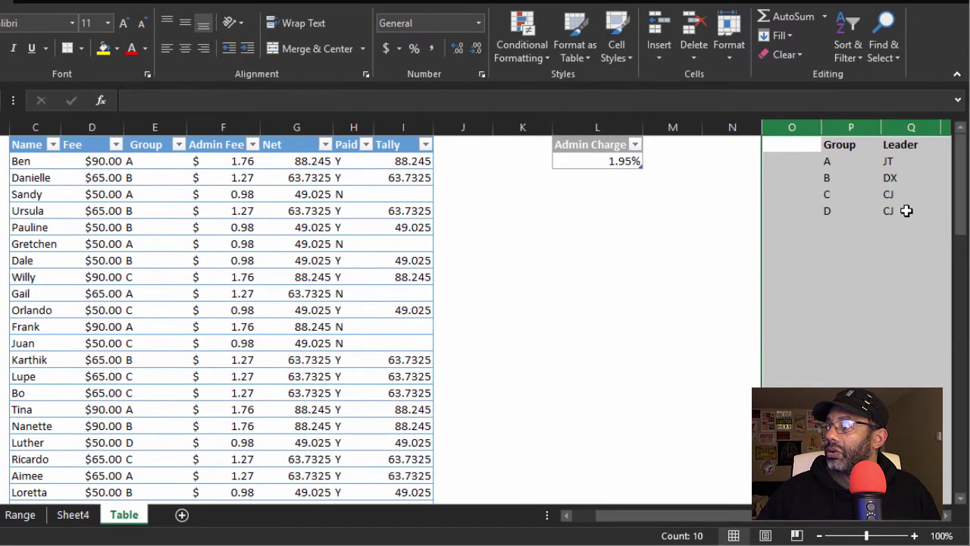
pyautogui.click(888, 162)
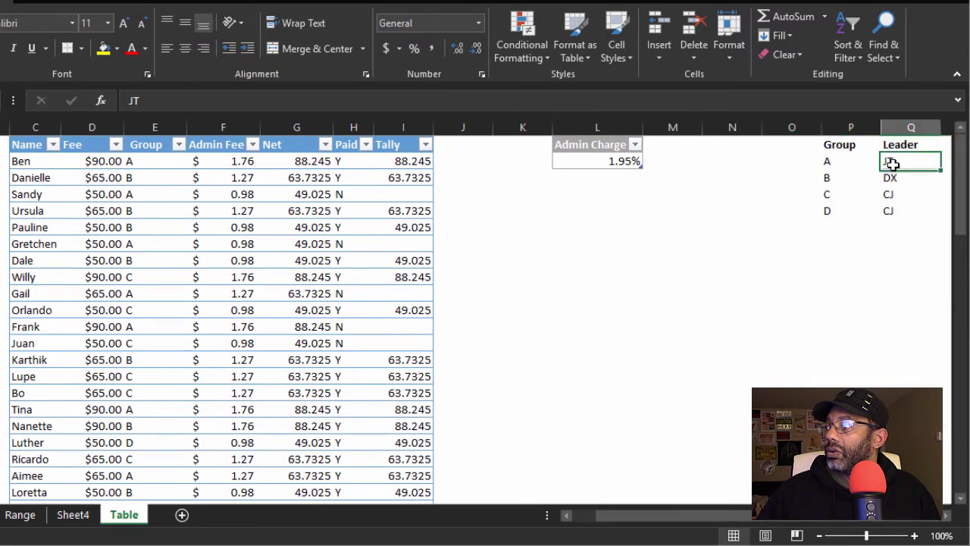
# - Delete the empty column N so the Group–Leader list sits in columns O:P
pyautogui.click(735, 128)
pyautogui.rightClick(741, 130)
pyautogui.click(773, 261)
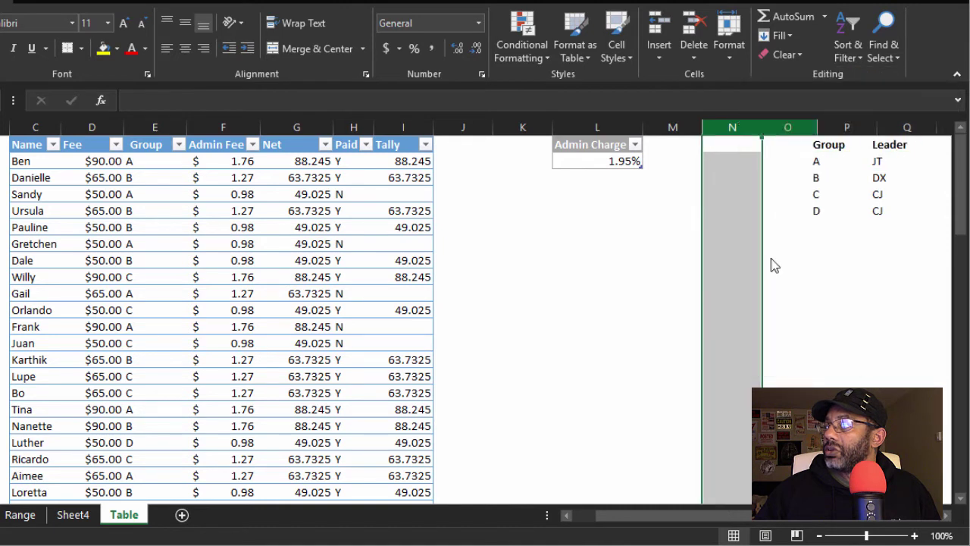
pyautogui.click(797, 179)
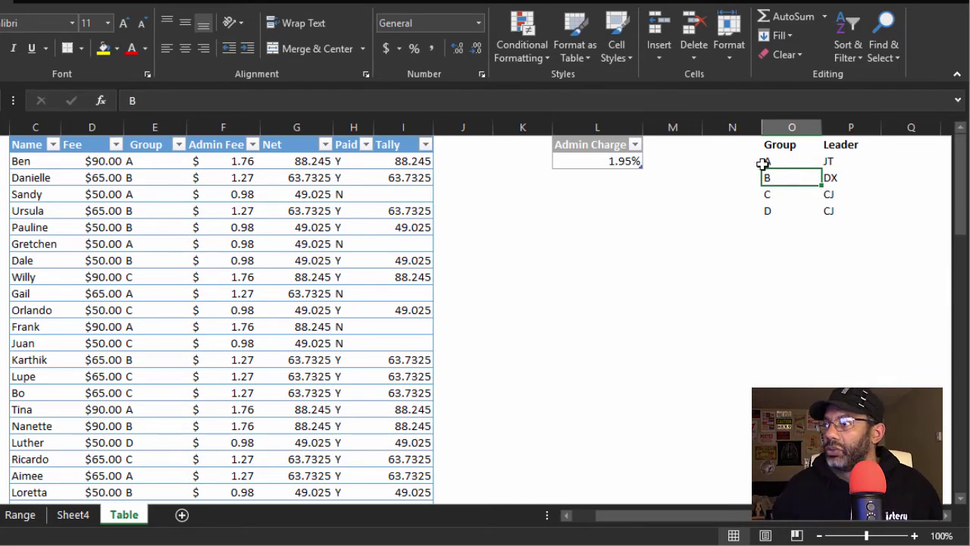
# - Format the Group–Leader list O1:P5 as a light orange table with headers
pyautogui.click(574, 61)
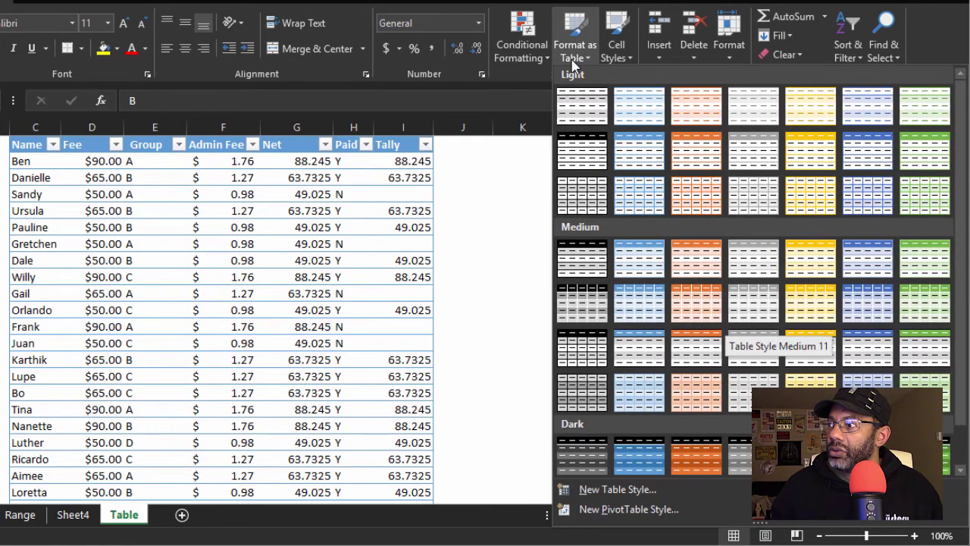
pyautogui.click(689, 154)
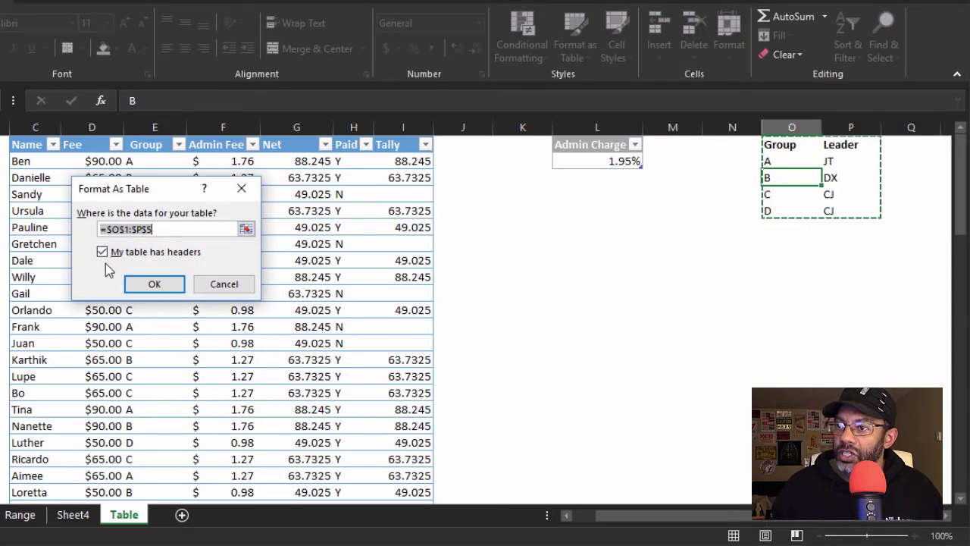
pyautogui.click(154, 286)
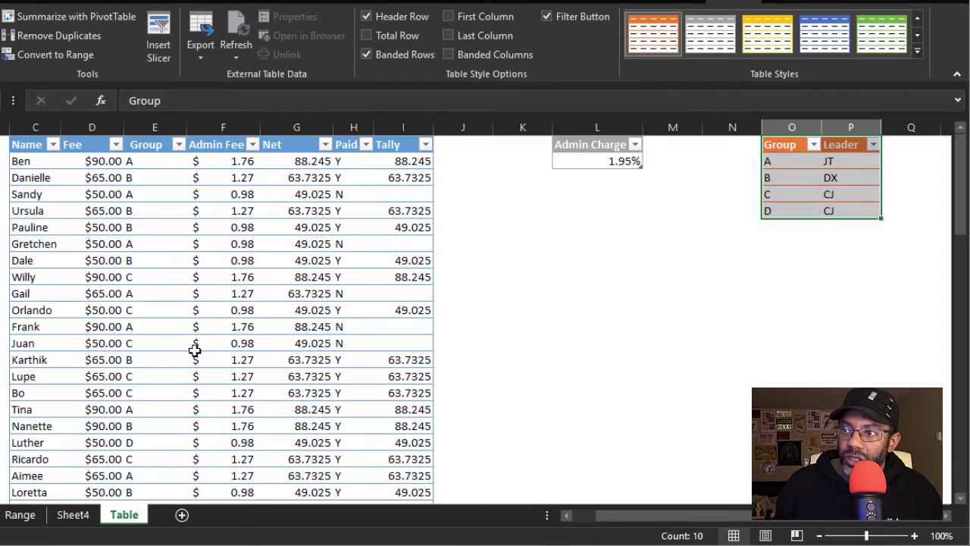
# - Insert a new Column1 into the fee table left of Admin Fee and begin renaming it
pyautogui.scroll(-1, 195, 350)
pyautogui.scroll(1, 195, 350)
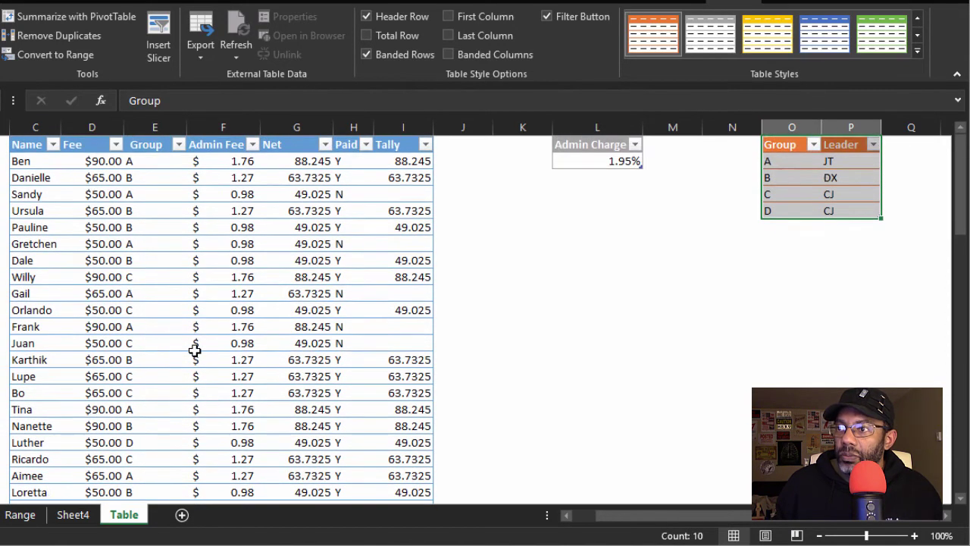
pyautogui.click(212, 146)
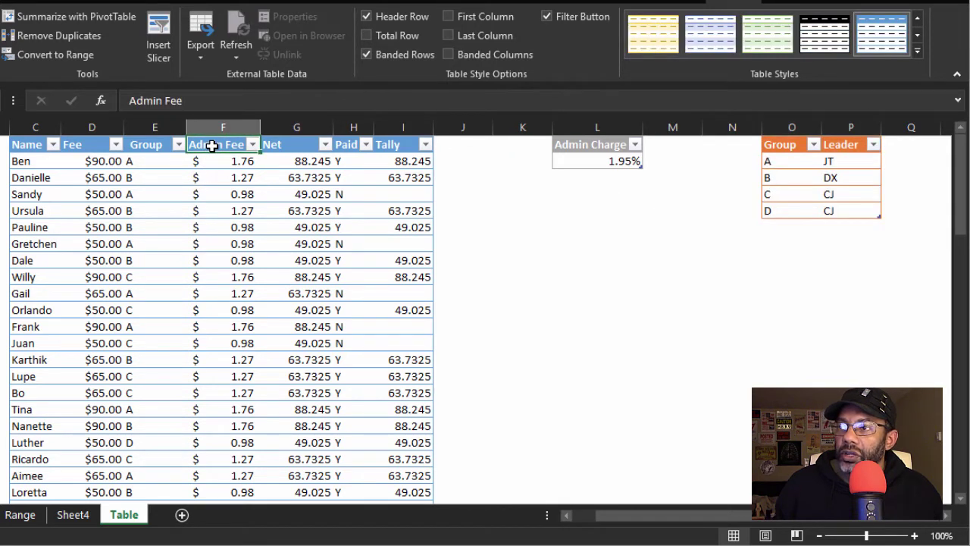
pyautogui.rightClick(212, 147)
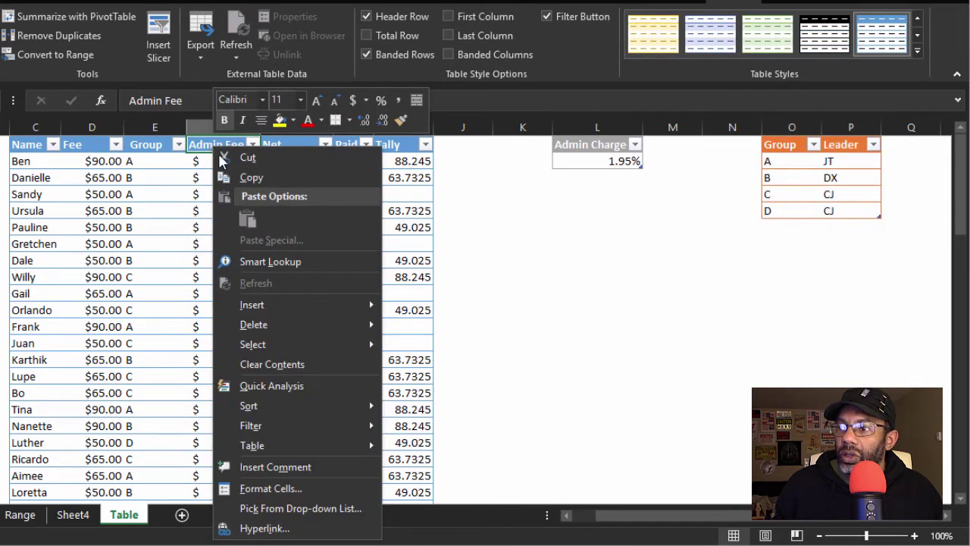
pyautogui.moveTo(246, 307)
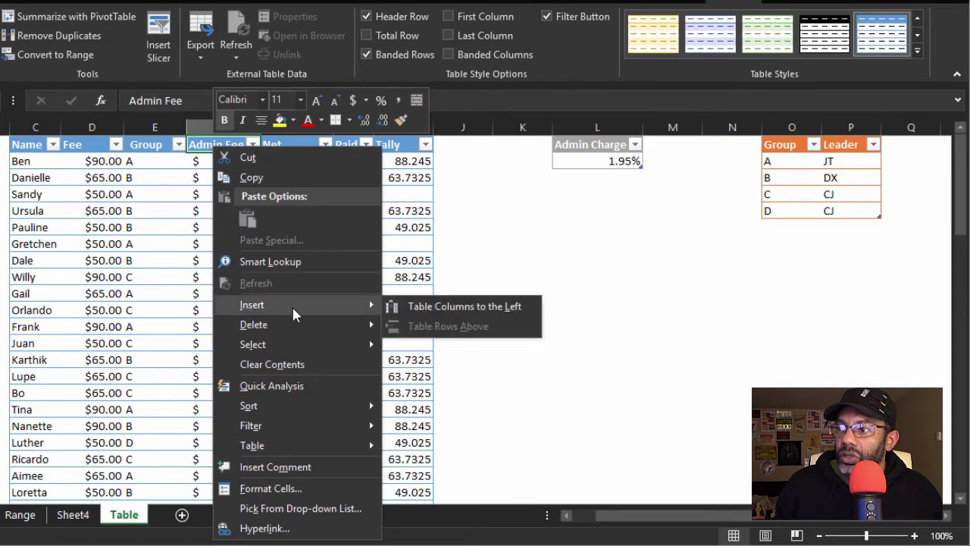
pyautogui.click(418, 309)
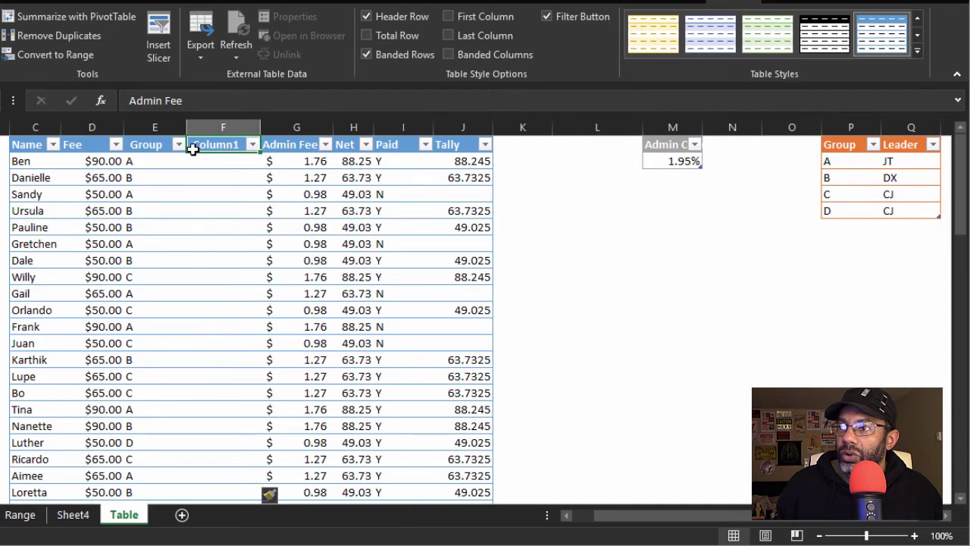
pyautogui.doubleClick(218, 146)
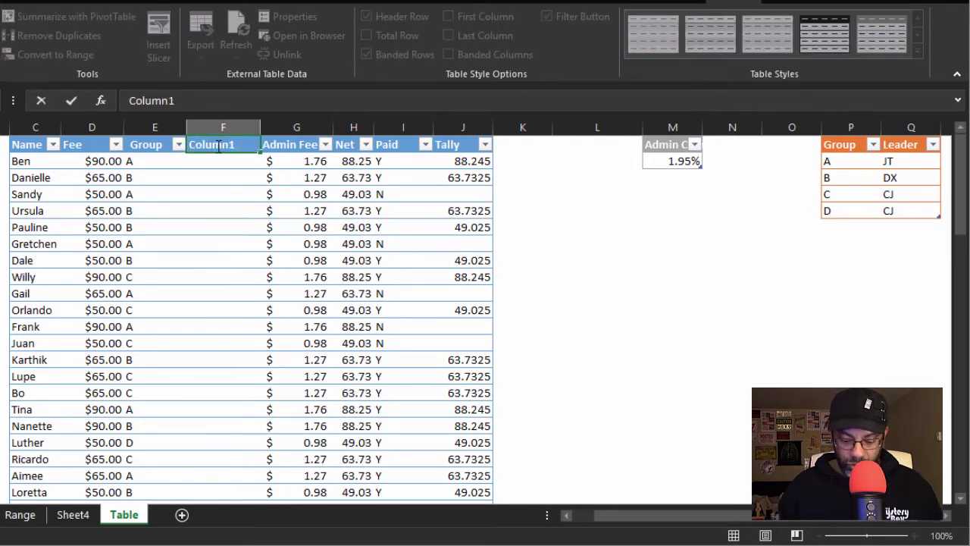
# - Head the new column Leader and turn off the fee table's filter buttons
pyautogui.write('Leader')
pyautogui.press('Return')
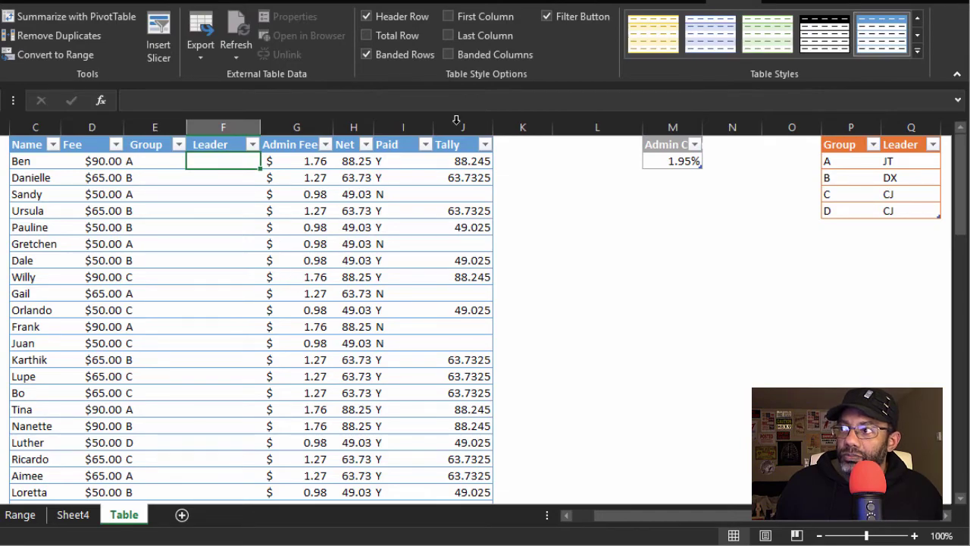
pyautogui.click(547, 15)
pyautogui.click(345, 326)
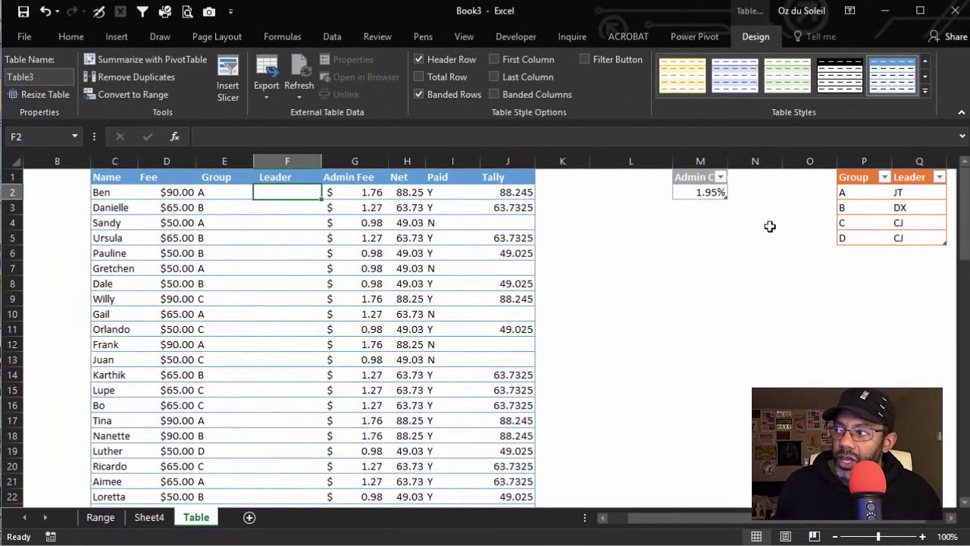
# - Rename the Group–Leader table from Table5 to Leaders
pyautogui.click(914, 223)
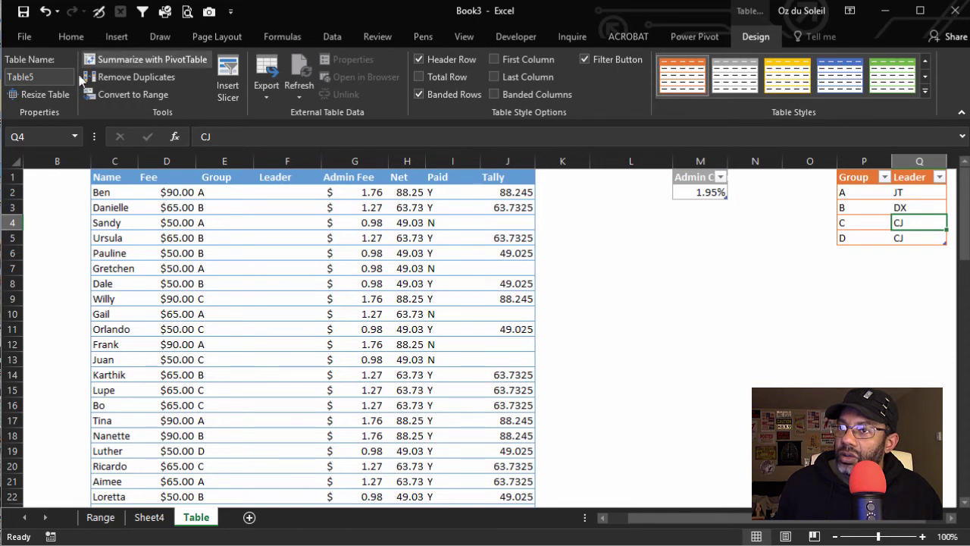
pyautogui.click(50, 79)
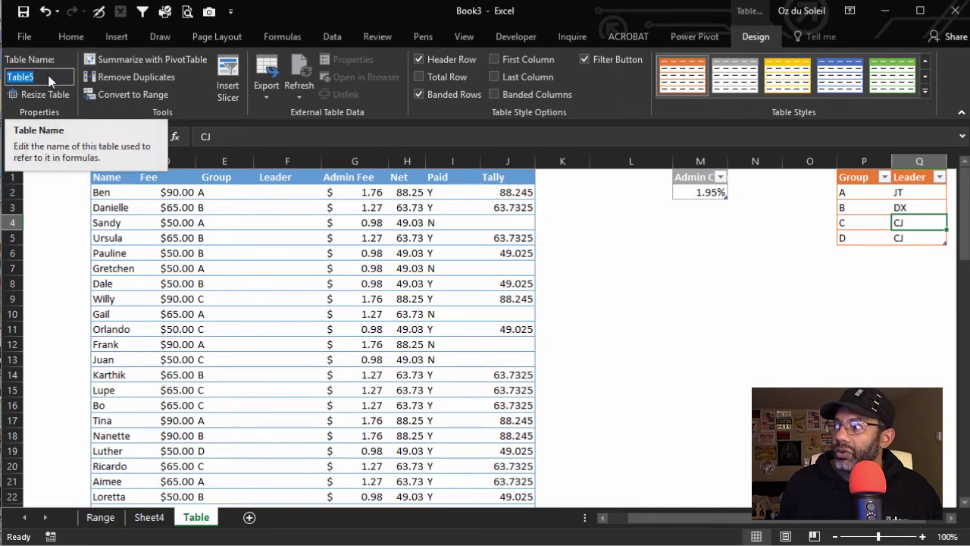
pyautogui.write('LEa')
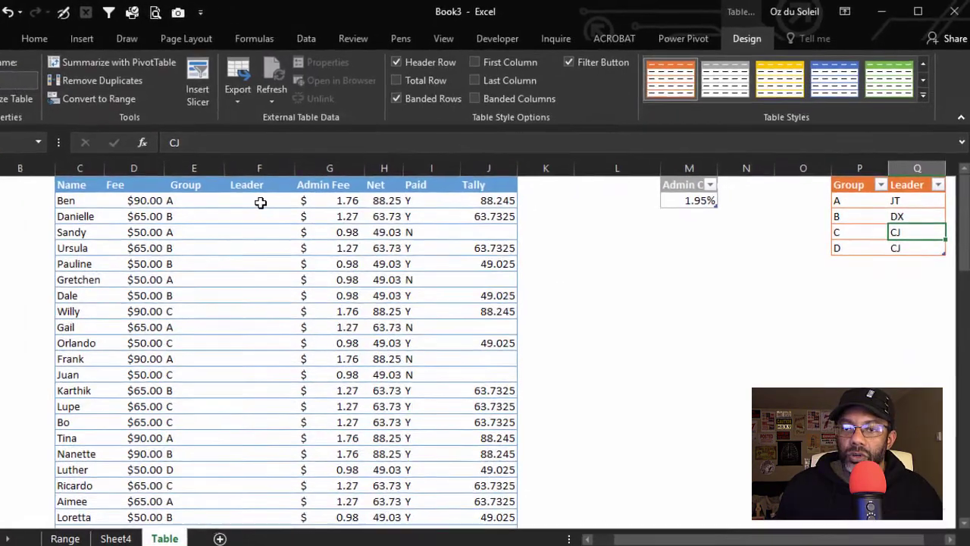
pyautogui.click(288, 193)
pyautogui.write('=vlooku')
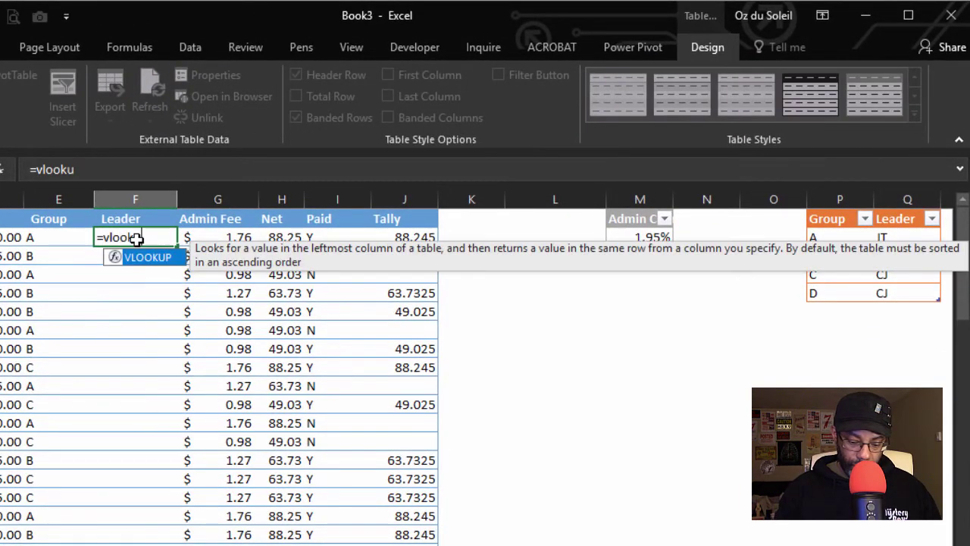
pyautogui.write('p(')
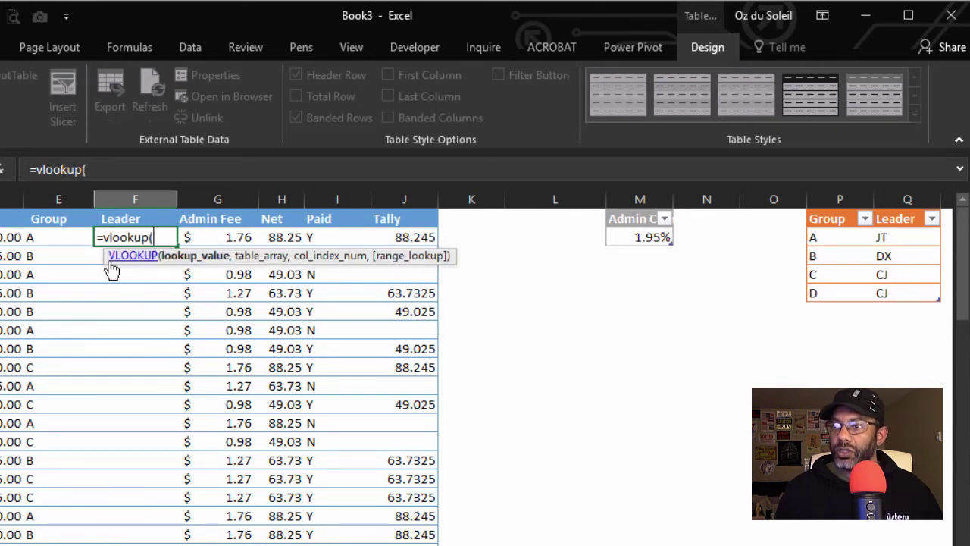
pyautogui.click(50, 238)
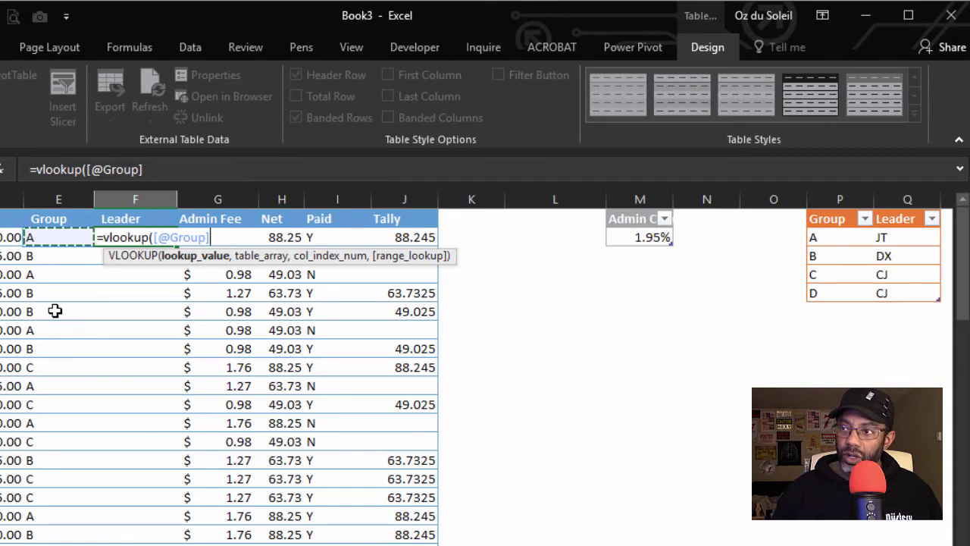
pyautogui.write(',')
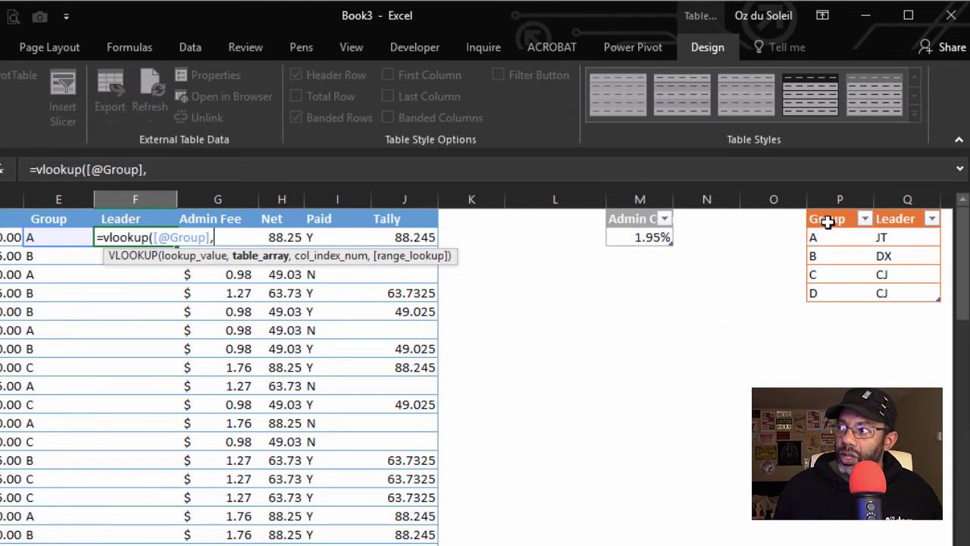
pyautogui.moveTo(828, 220); pyautogui.dragTo(903, 293)
pyautogui.write(',')
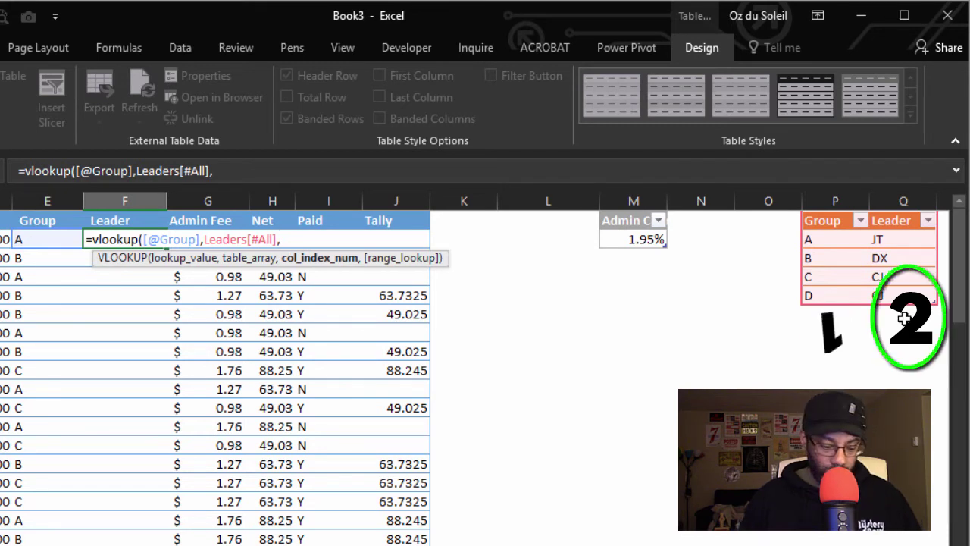
pyautogui.write('2')
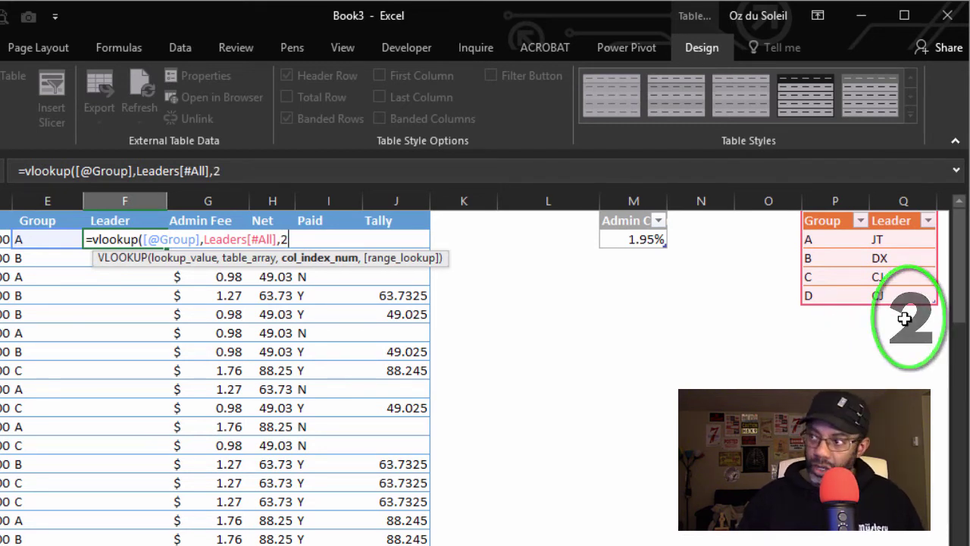
pyautogui.write(',')
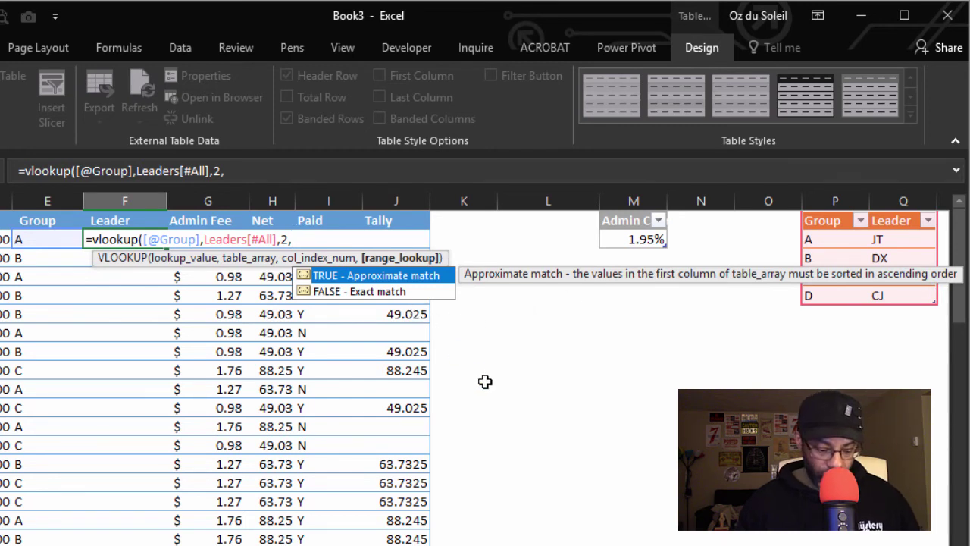
pyautogui.write('false')
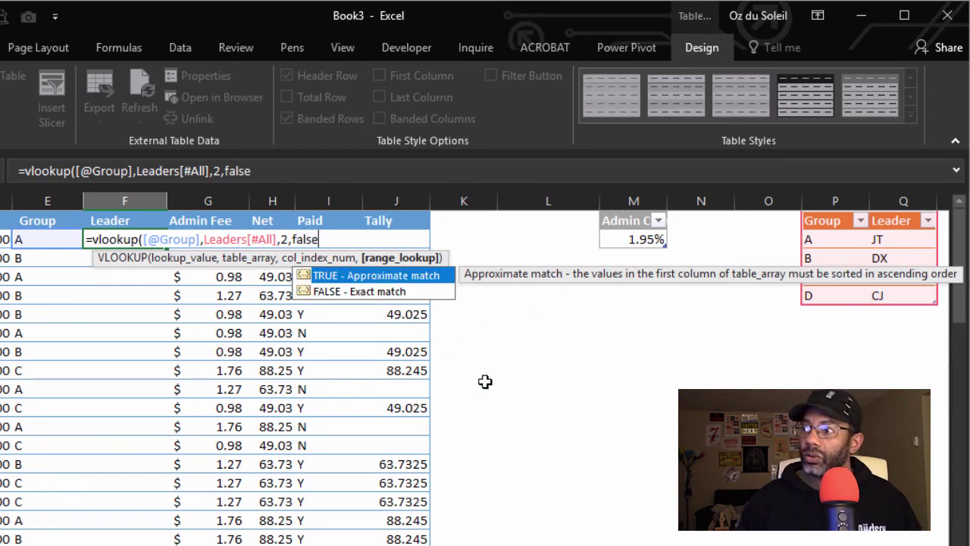
pyautogui.write(')')
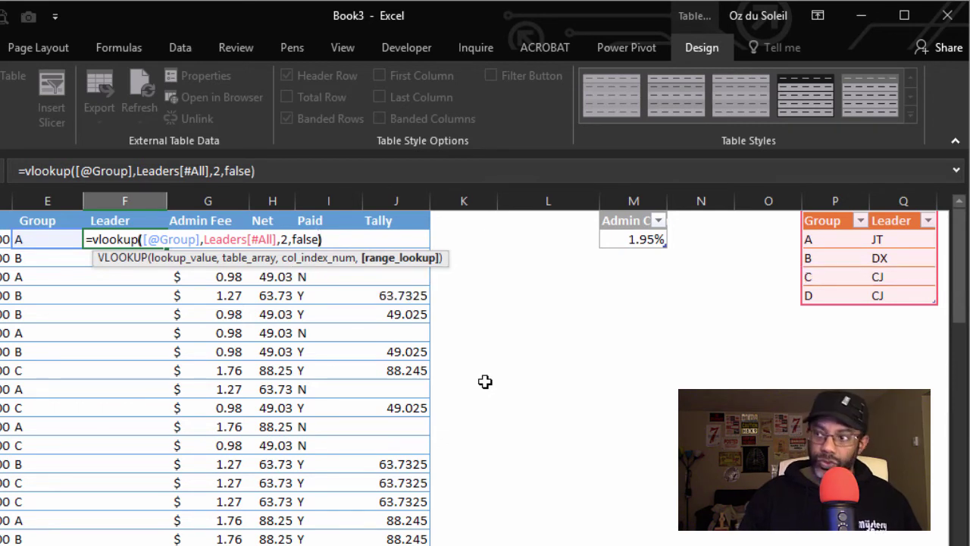
pyautogui.press('Return')
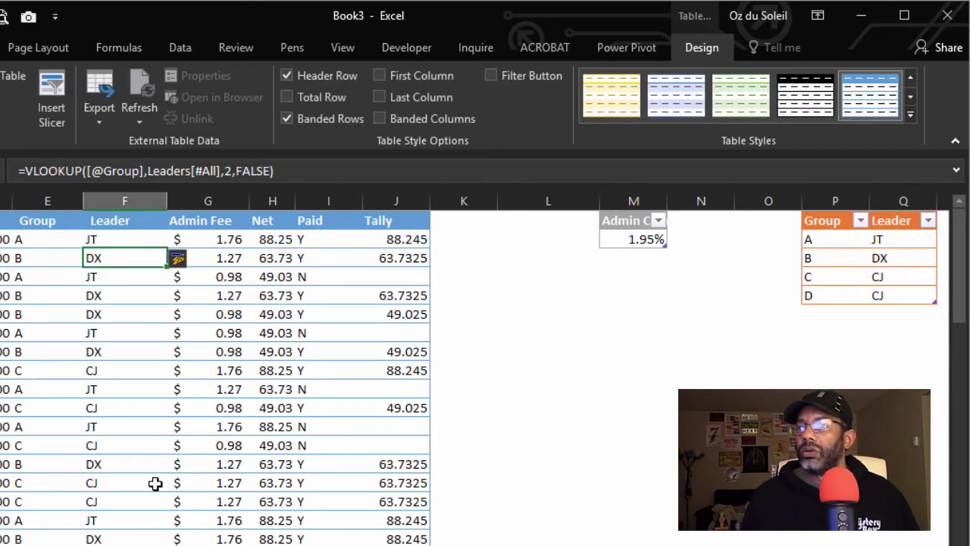
pyautogui.click(154, 483)
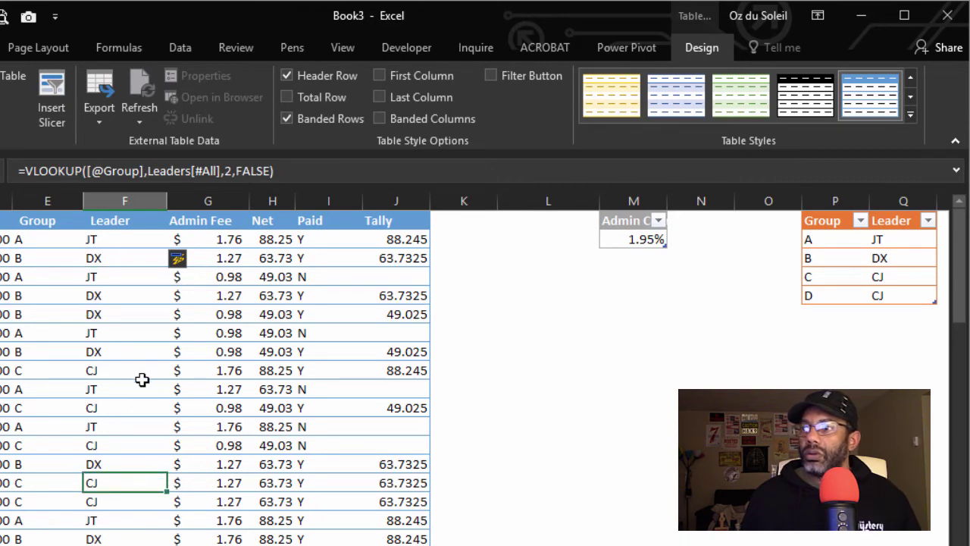
pyautogui.scroll(-3, 149, 413)
pyautogui.scroll(3, 148, 413)
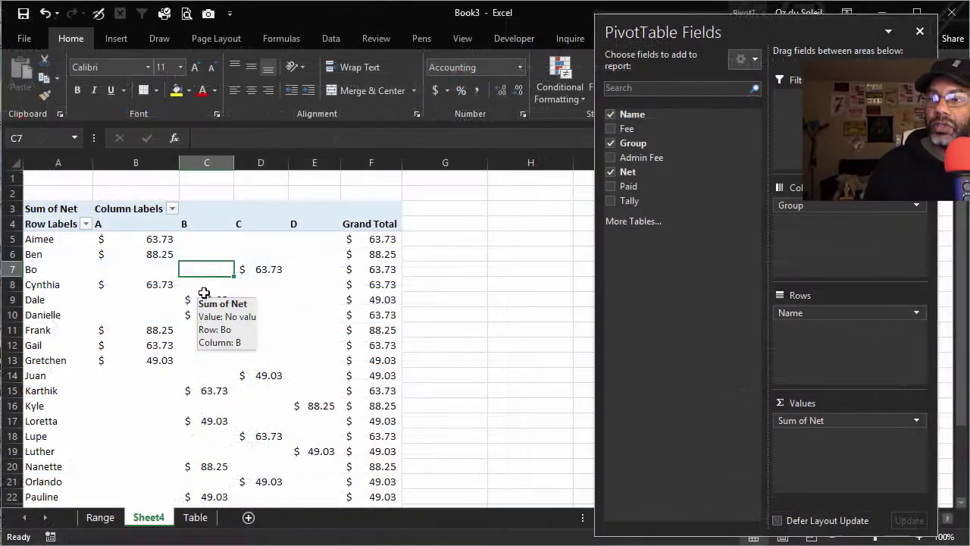
# - Refresh the Sheet4 PivotTable and replace Name with Leader in its Rows
pyautogui.rightClick(203, 298)
pyautogui.click(242, 359)
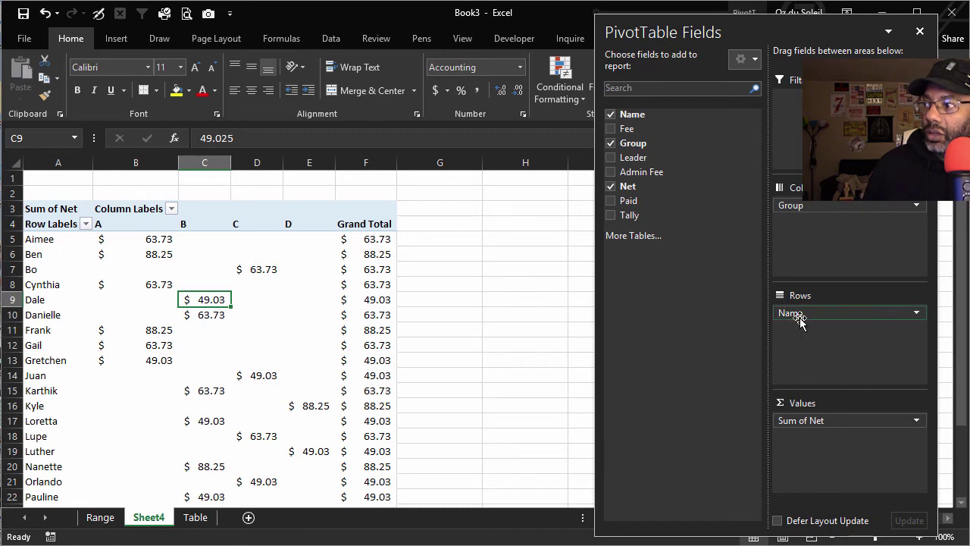
pyautogui.moveTo(799, 318); pyautogui.dragTo(693, 323)
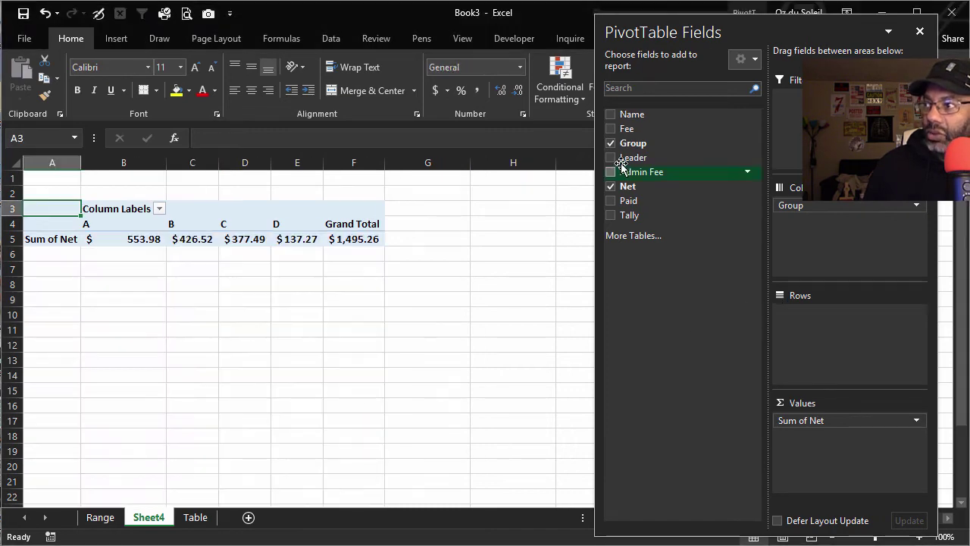
pyautogui.moveTo(634, 163); pyautogui.dragTo(805, 337)
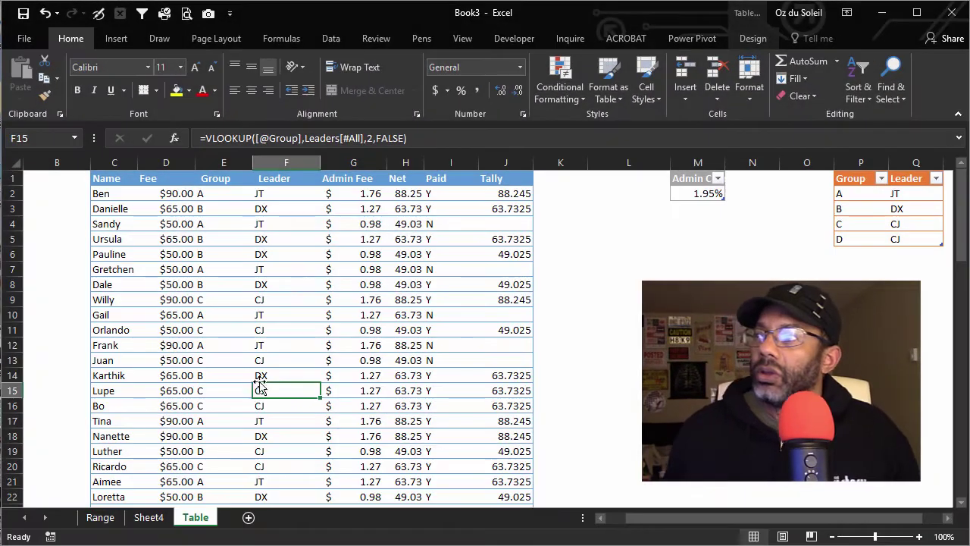
# - Insert slicers for the fee table's Group, Leader and Paid fields
pyautogui.press('Up')
pyautogui.press('Up')
pyautogui.press('Up')
pyautogui.press('Up')
pyautogui.press('Up')
pyautogui.press('Right')
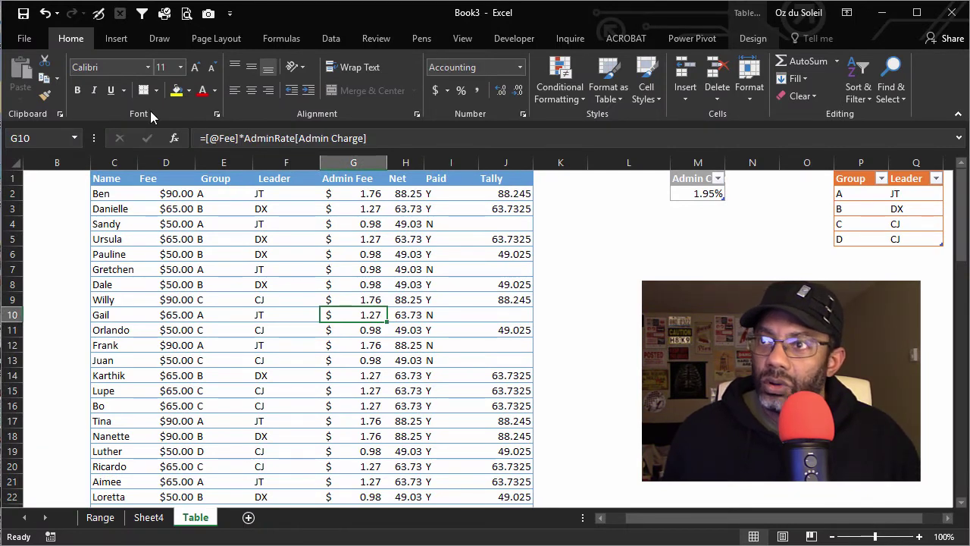
pyautogui.click(122, 40)
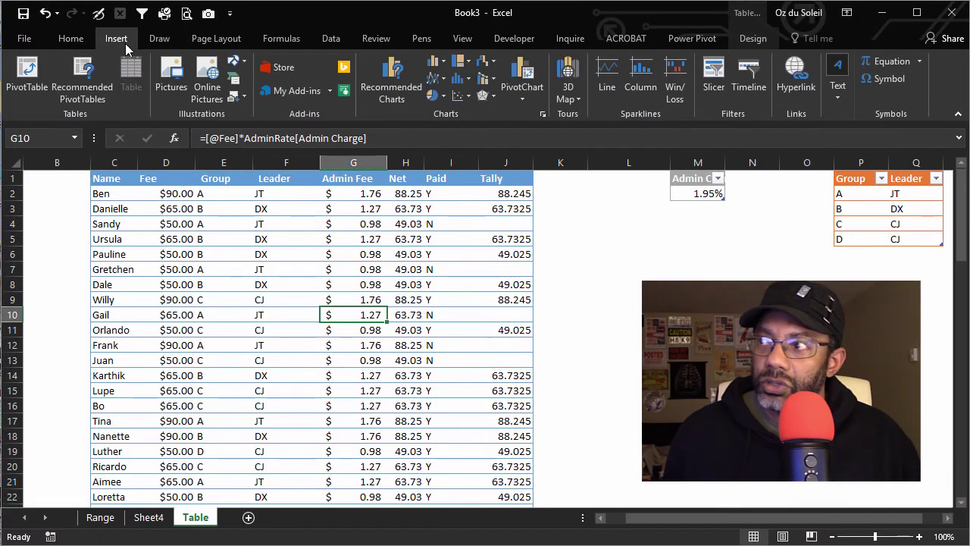
pyautogui.click(714, 76)
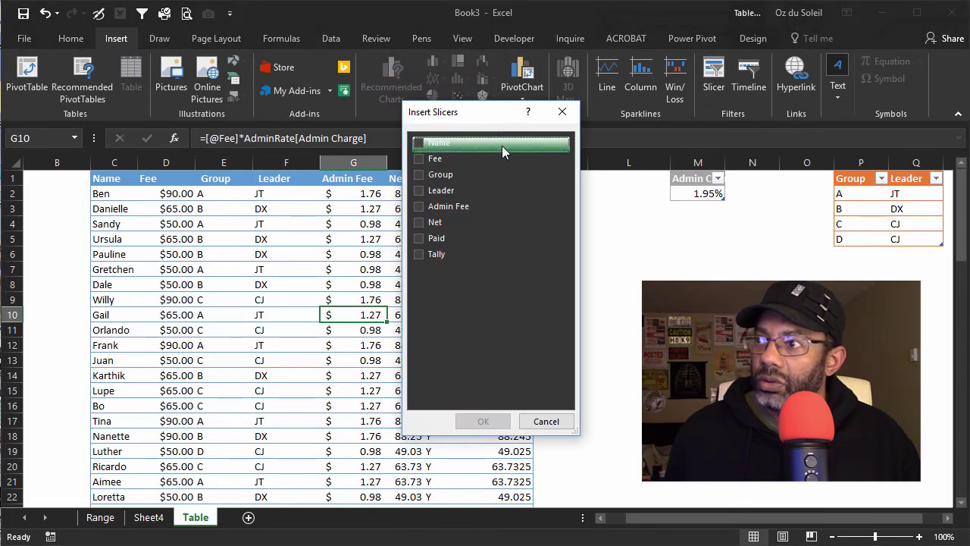
pyautogui.moveTo(498, 116); pyautogui.dragTo(732, 125)
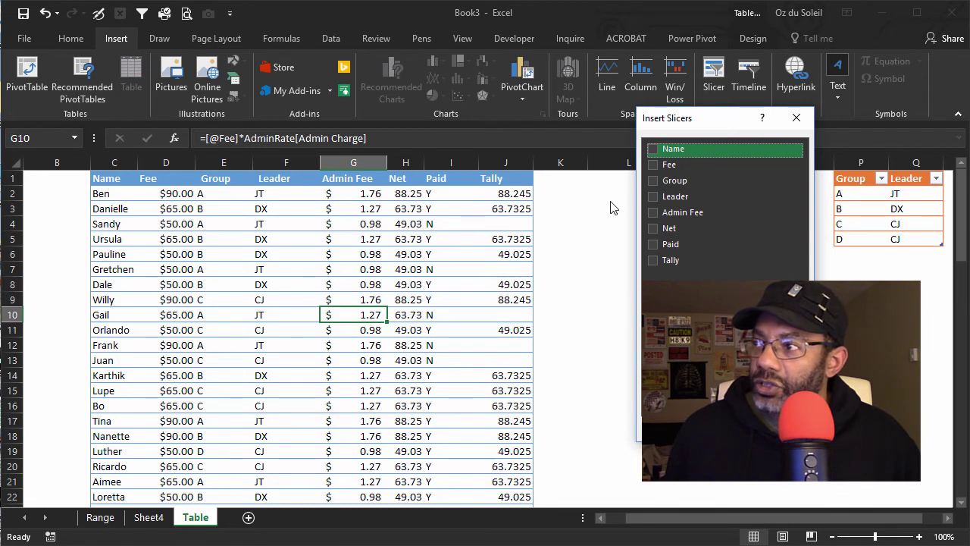
pyautogui.click(652, 181)
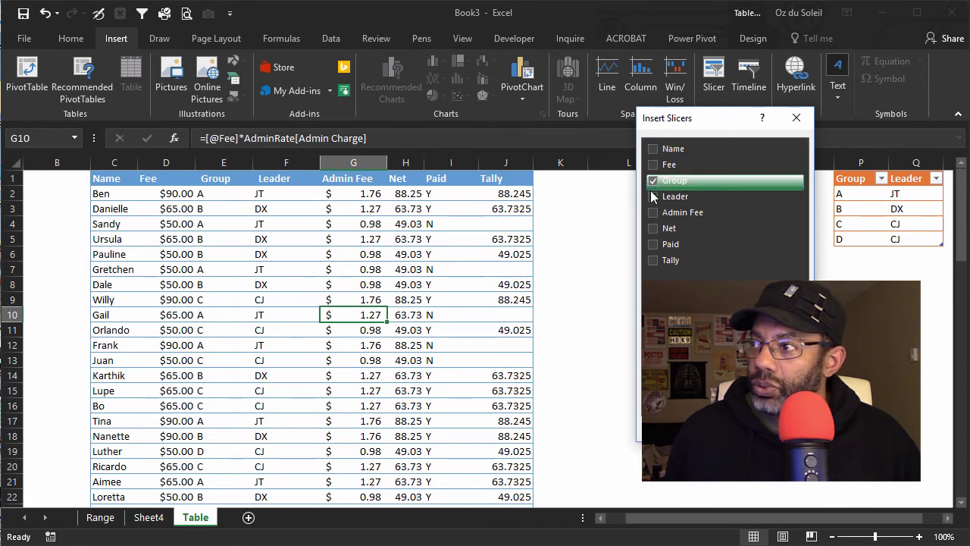
pyautogui.click(652, 197)
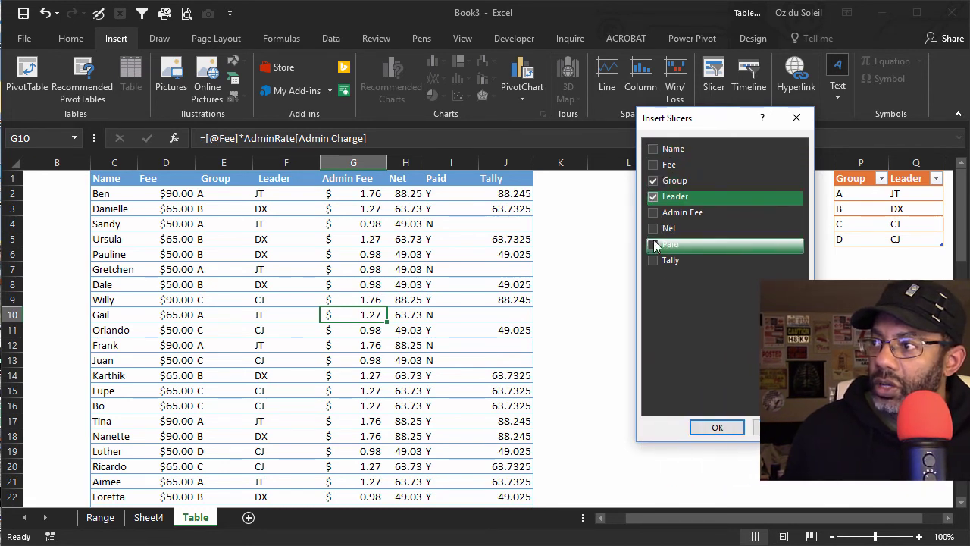
pyautogui.click(653, 245)
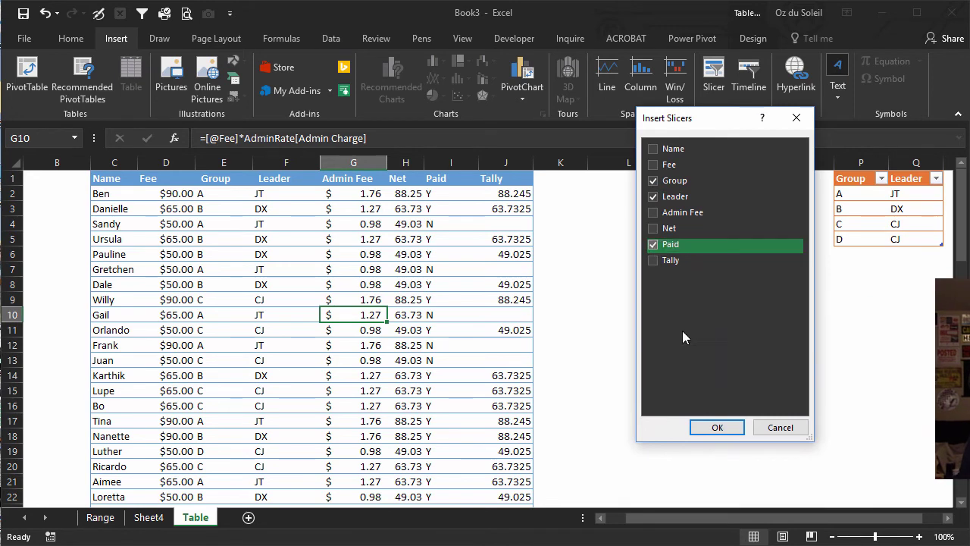
pyautogui.click(716, 427)
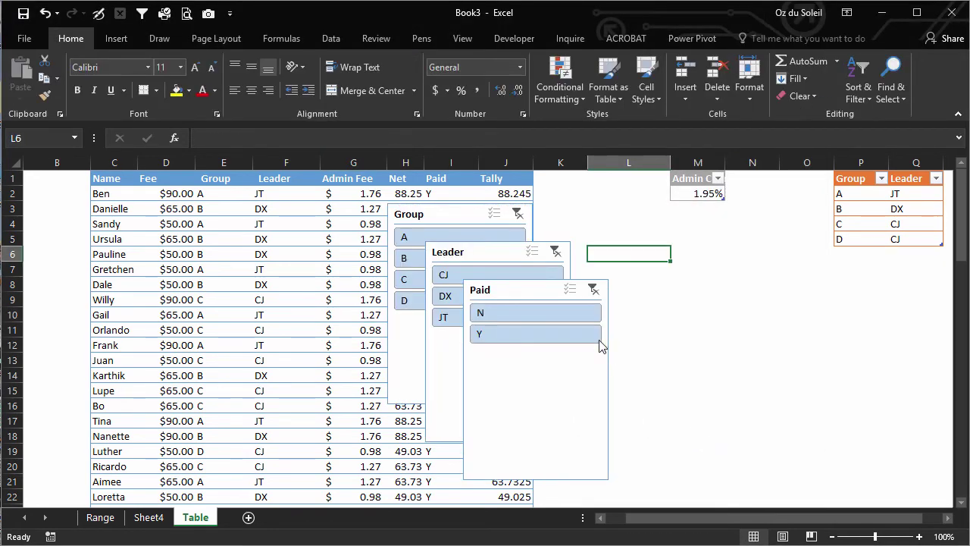
# - Move and shorten the Paid slicer, shorten the Leader slicer and set it to 3 columns
pyautogui.moveTo(528, 288); pyautogui.dragTo(745, 255)
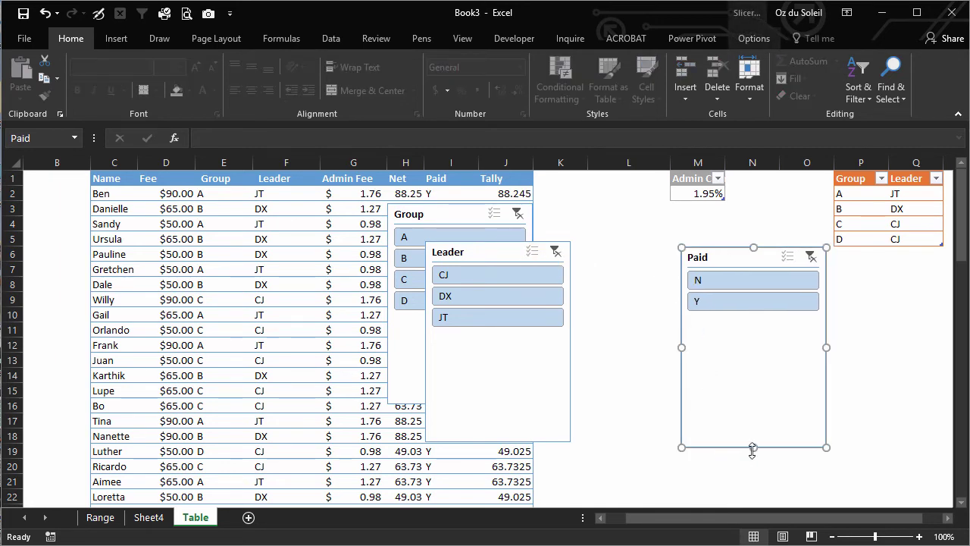
pyautogui.moveTo(753, 447); pyautogui.dragTo(751, 328)
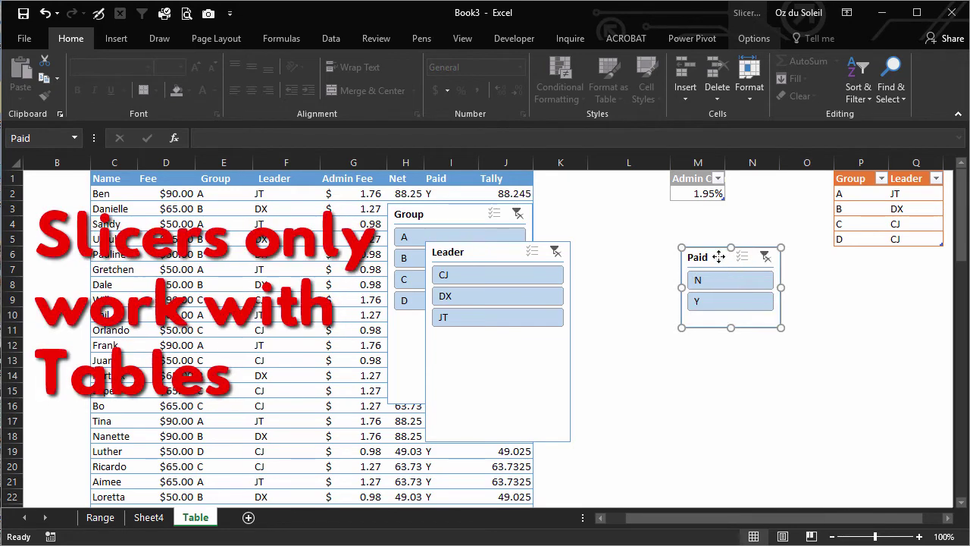
pyautogui.click(493, 433)
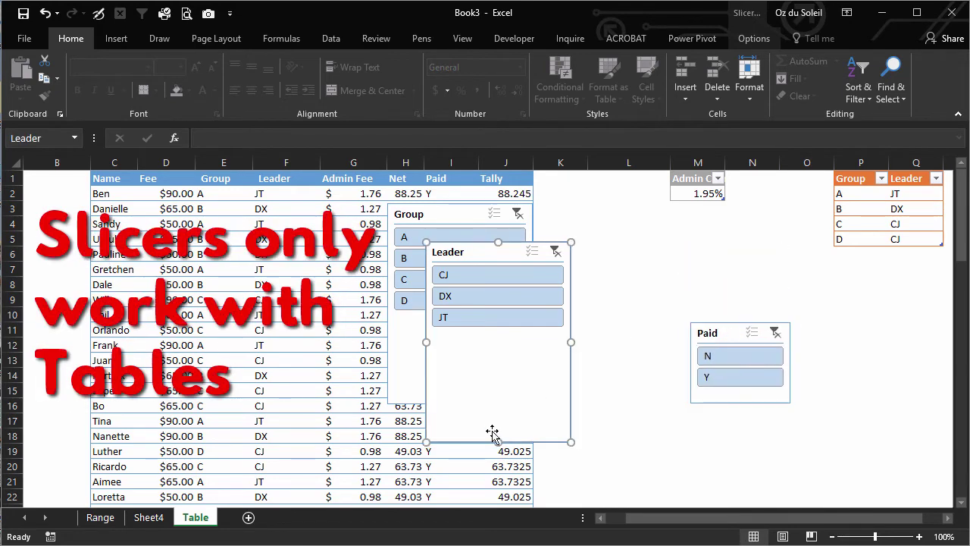
pyautogui.moveTo(498, 442); pyautogui.dragTo(498, 348)
pyautogui.click(754, 38)
pyautogui.click(775, 61)
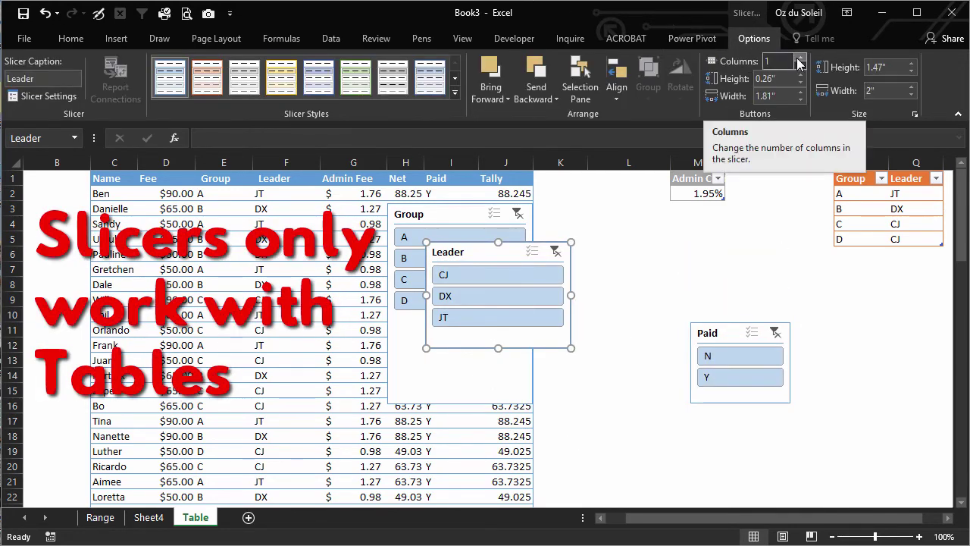
pyautogui.write('3')
pyautogui.press('Return')
# - Resize the Group slicer for two columns and stack Leader, Group and Paid beside the table
pyautogui.moveTo(502, 258); pyautogui.dragTo(709, 237)
pyautogui.moveTo(457, 222); pyautogui.dragTo(621, 288)
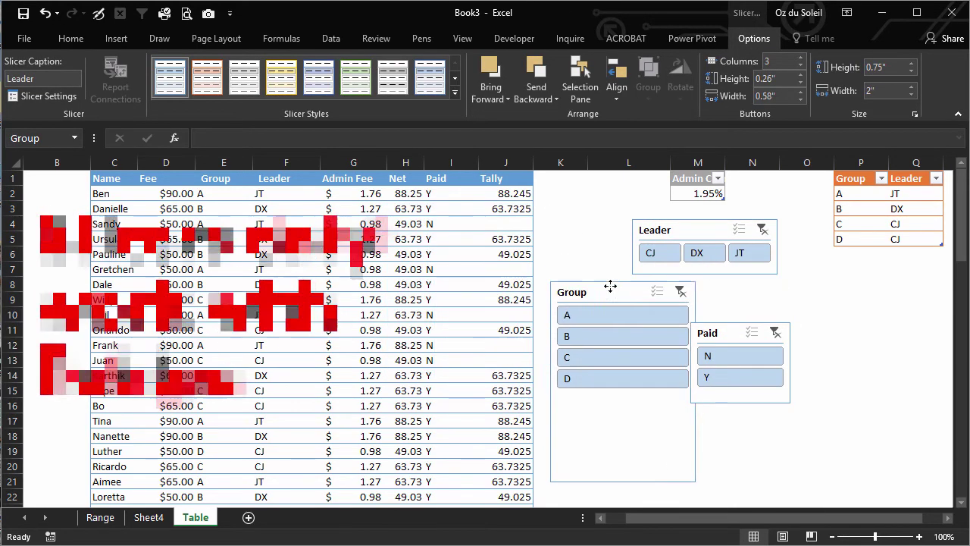
pyautogui.moveTo(620, 483); pyautogui.dragTo(620, 346)
pyautogui.moveTo(701, 334); pyautogui.dragTo(755, 319)
pyautogui.moveTo(637, 288); pyautogui.dragTo(697, 289)
pyautogui.moveTo(773, 314); pyautogui.dragTo(664, 376)
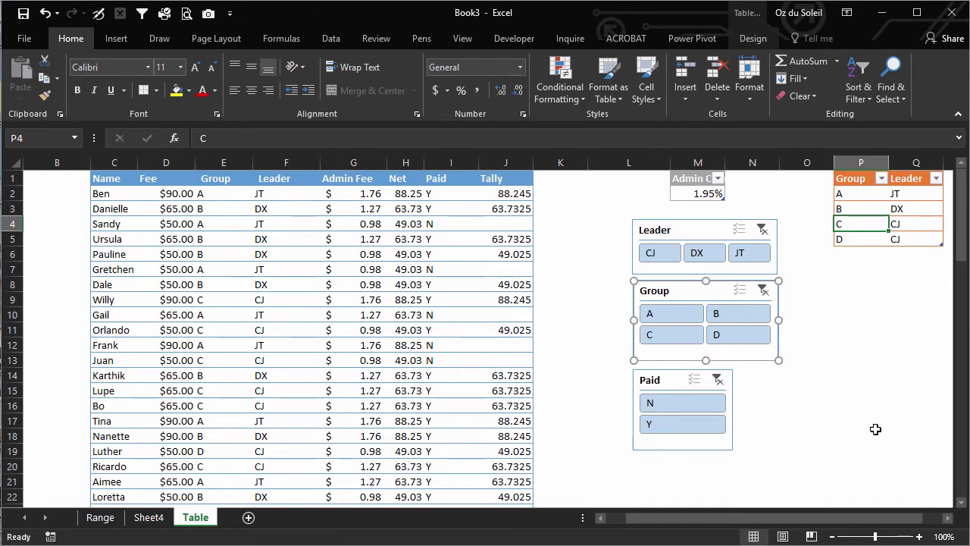
# - Use the Paid and Leader slicers to show only paid rows led by JT and DX
pyautogui.click(670, 405)
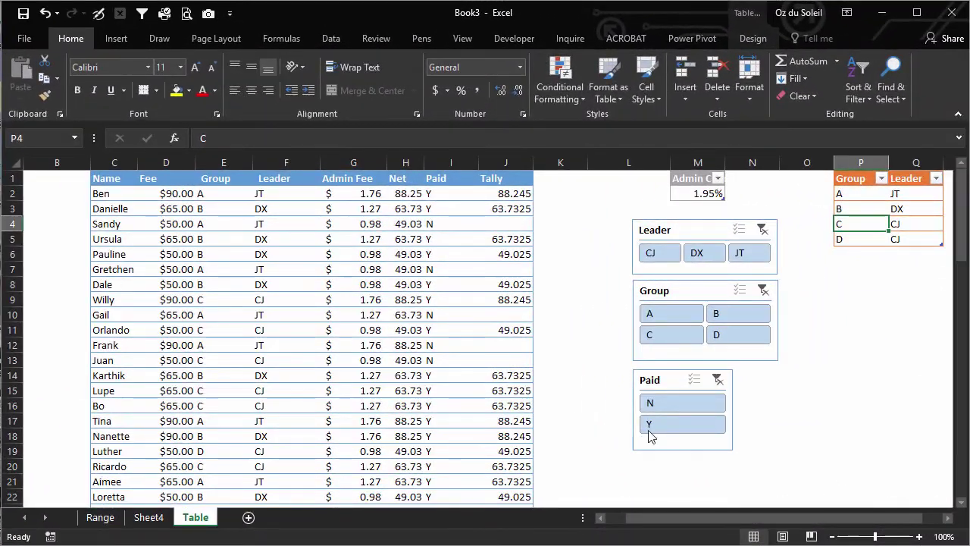
pyautogui.click(651, 424)
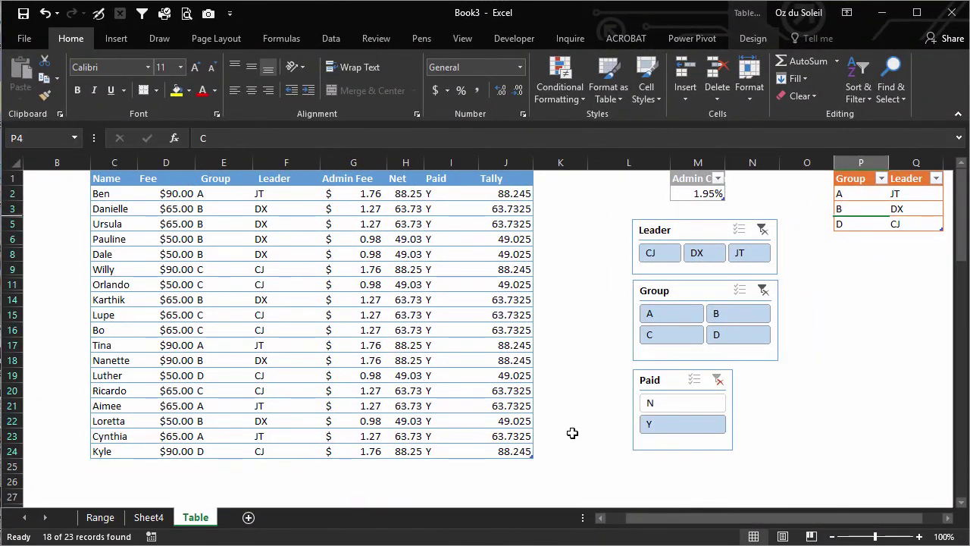
pyautogui.click(753, 256)
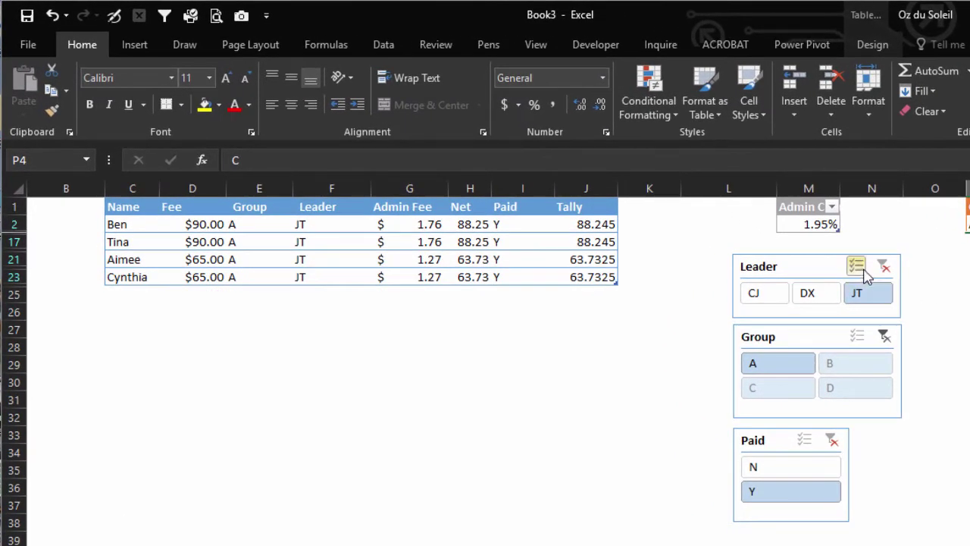
pyautogui.click(811, 295)
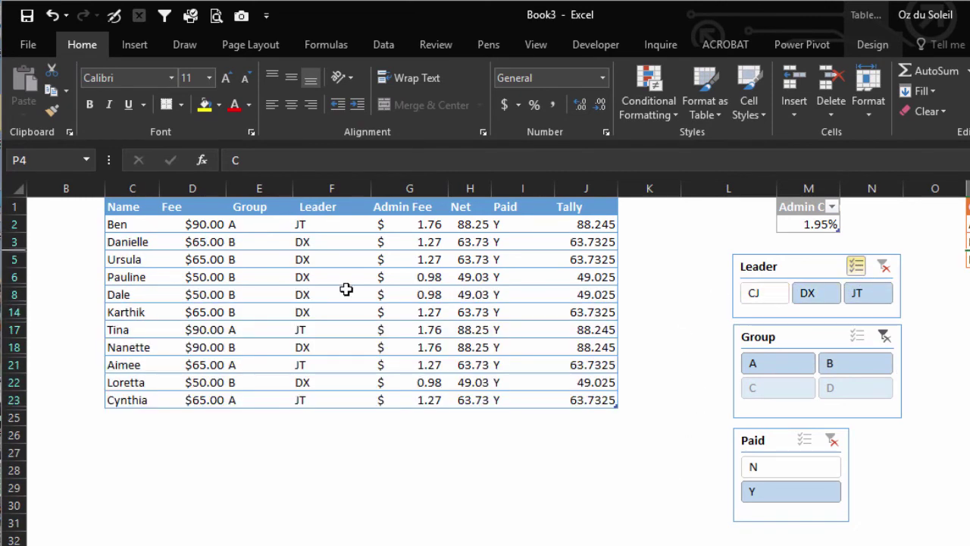
pyautogui.click(323, 278)
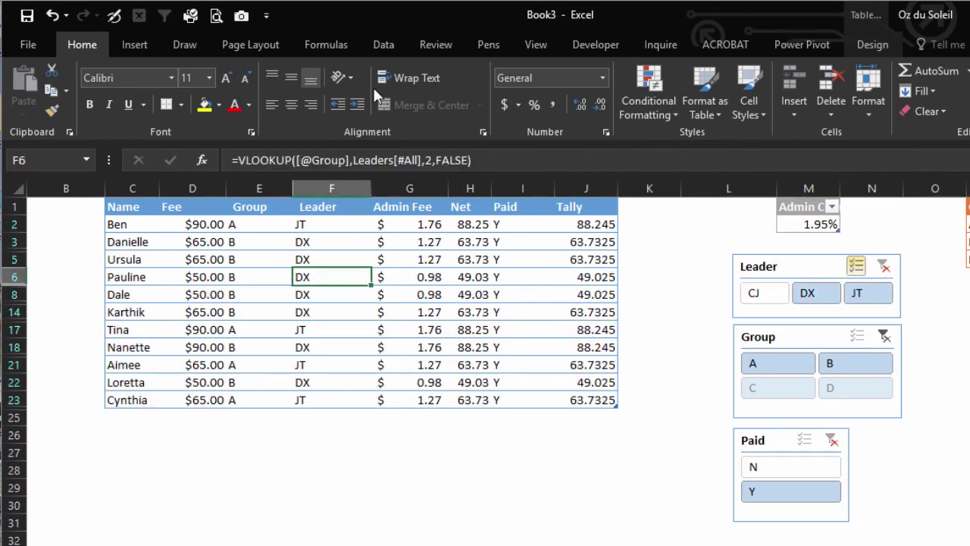
# - Sort the filtered table by Leader A to Z, placing DX rows before JT
pyautogui.click(384, 47)
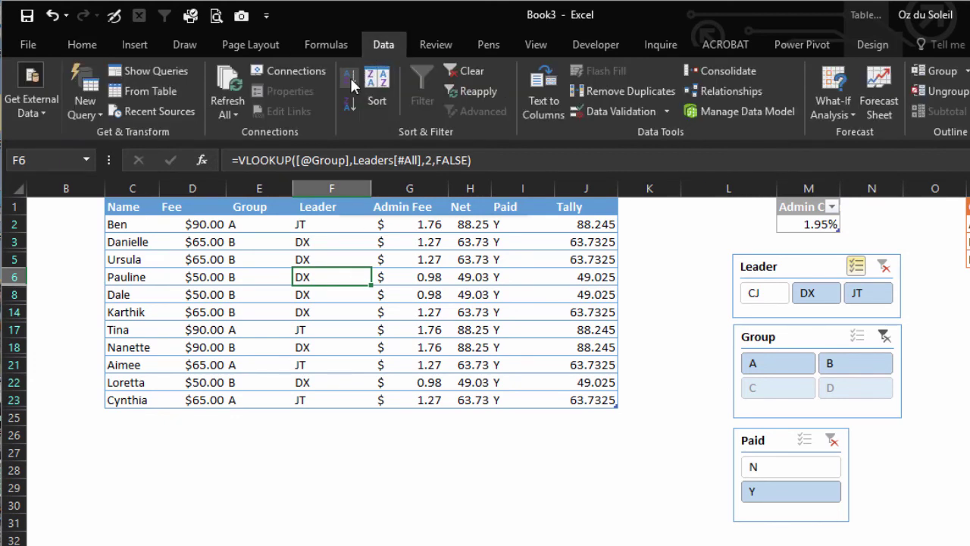
pyautogui.click(351, 82)
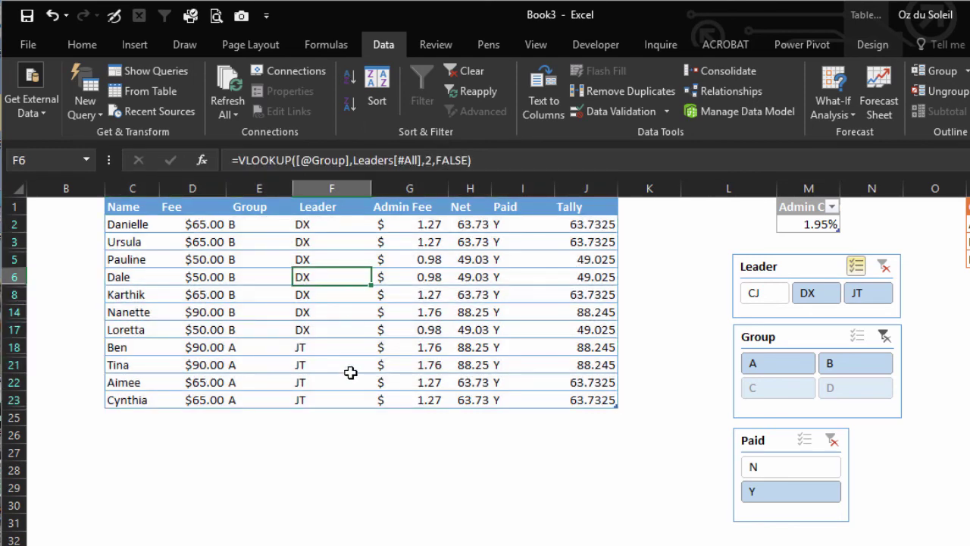